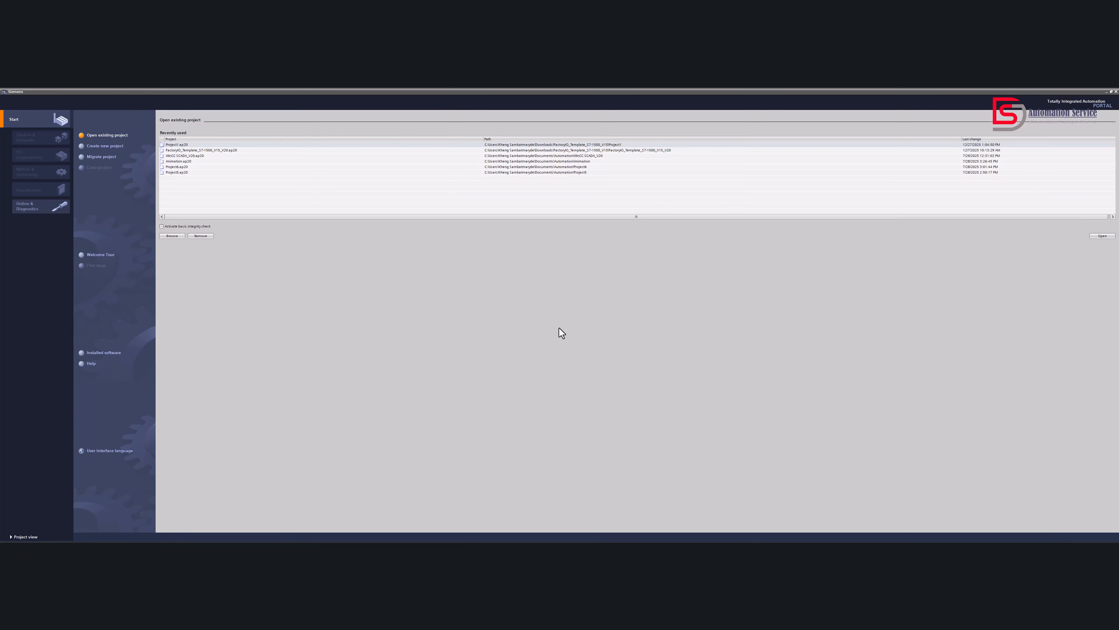
# Create a new project named "Profinet communication with flowmeter"
pyautogui.click(108, 146)
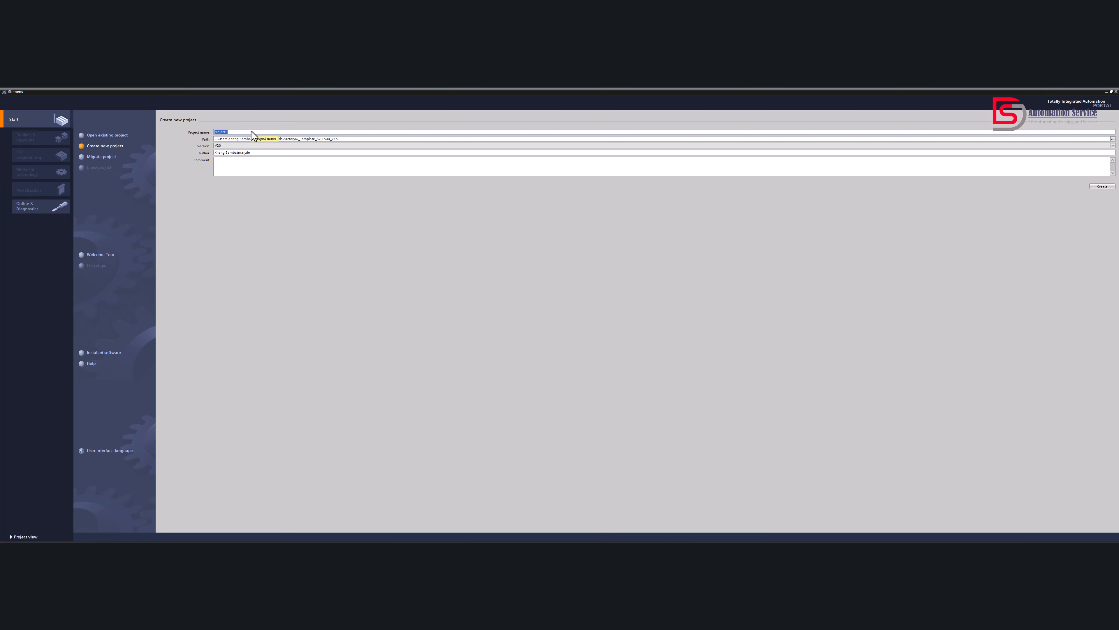
pyautogui.write('P')
pyautogui.click(1101, 186)
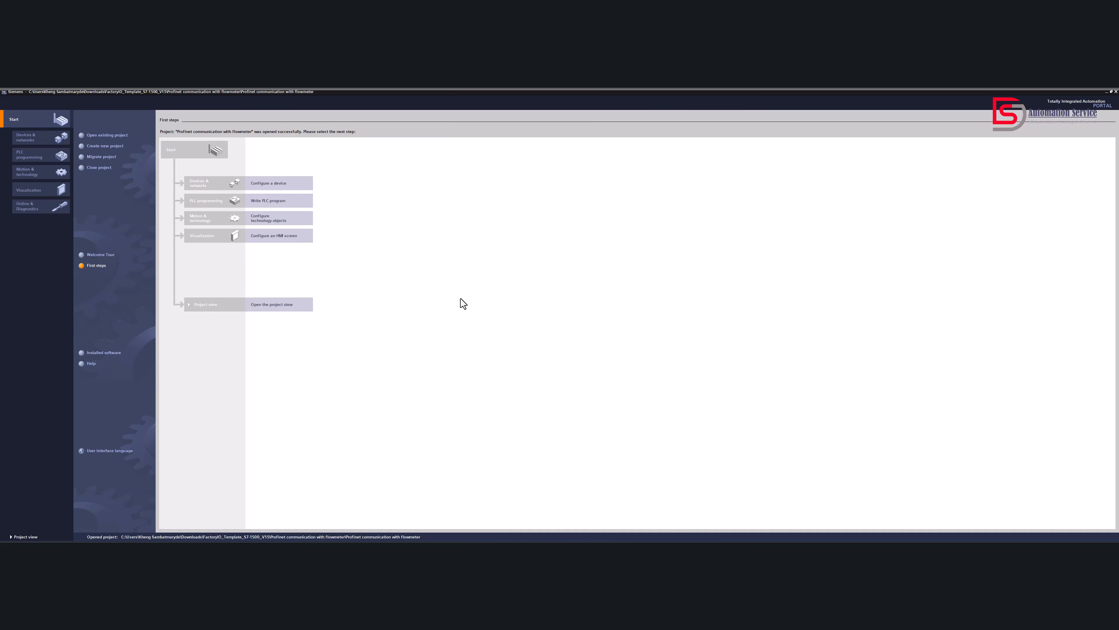
# Add a SIMATIC S7-1500 controller to the project, choosing the last listed CPU 1512C-1 PN variant
pyautogui.click(236, 186)
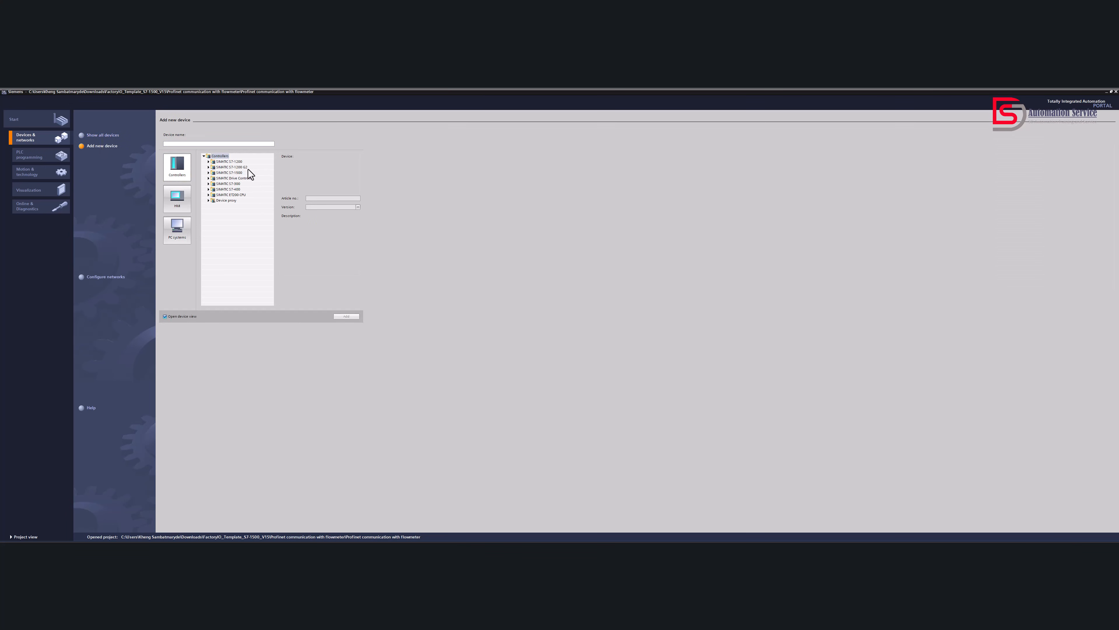
pyautogui.click(236, 174)
pyautogui.click(209, 173)
pyautogui.click(219, 178)
pyautogui.click(213, 178)
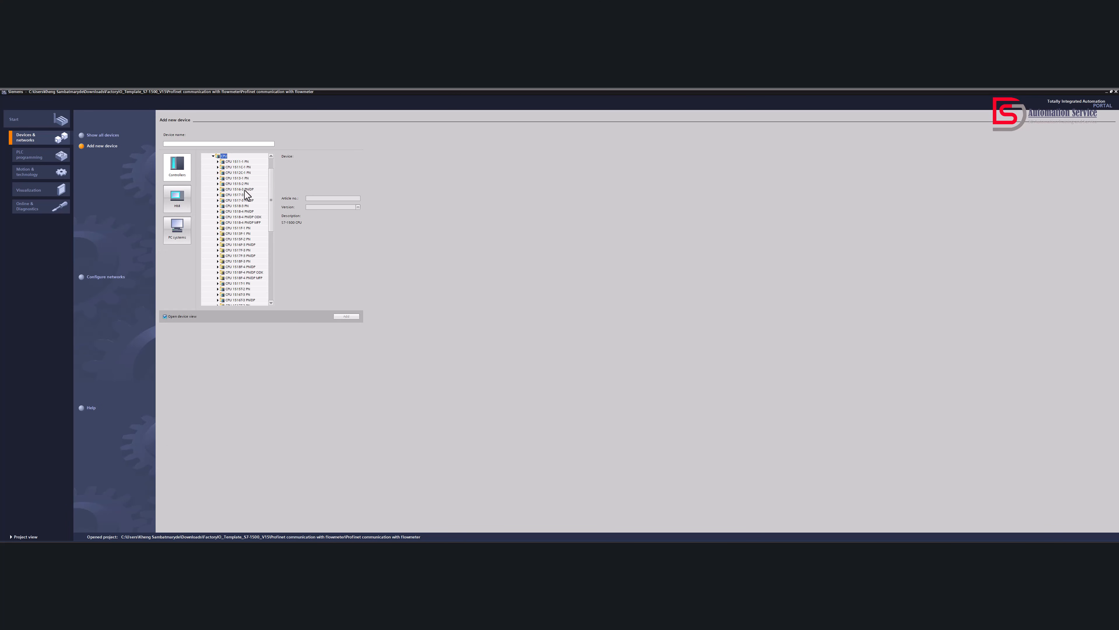
pyautogui.click(218, 173)
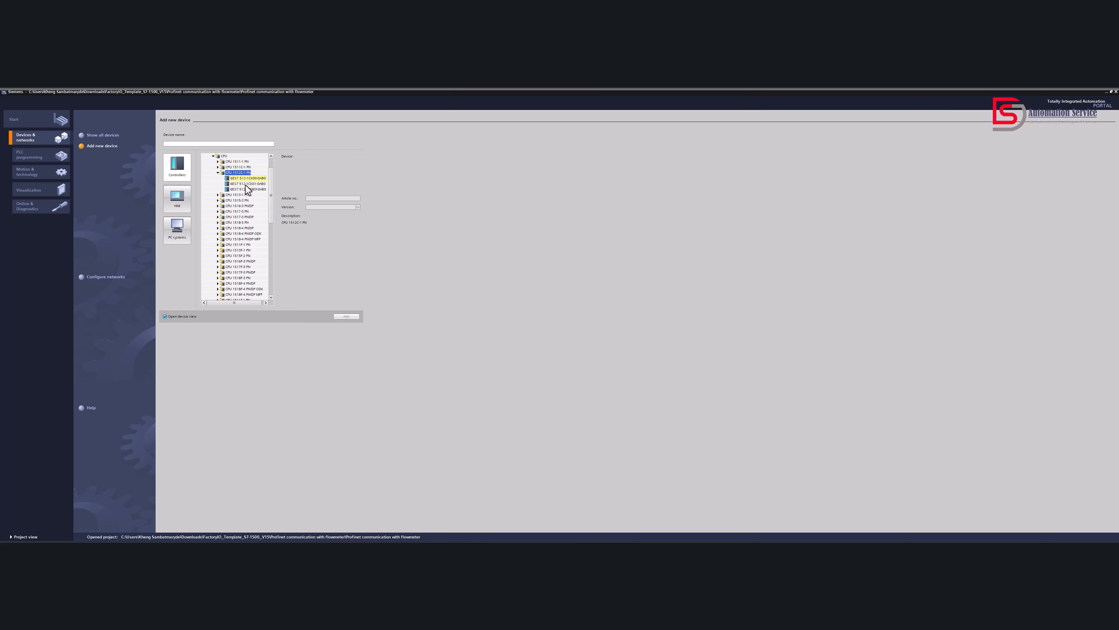
pyautogui.click(247, 188)
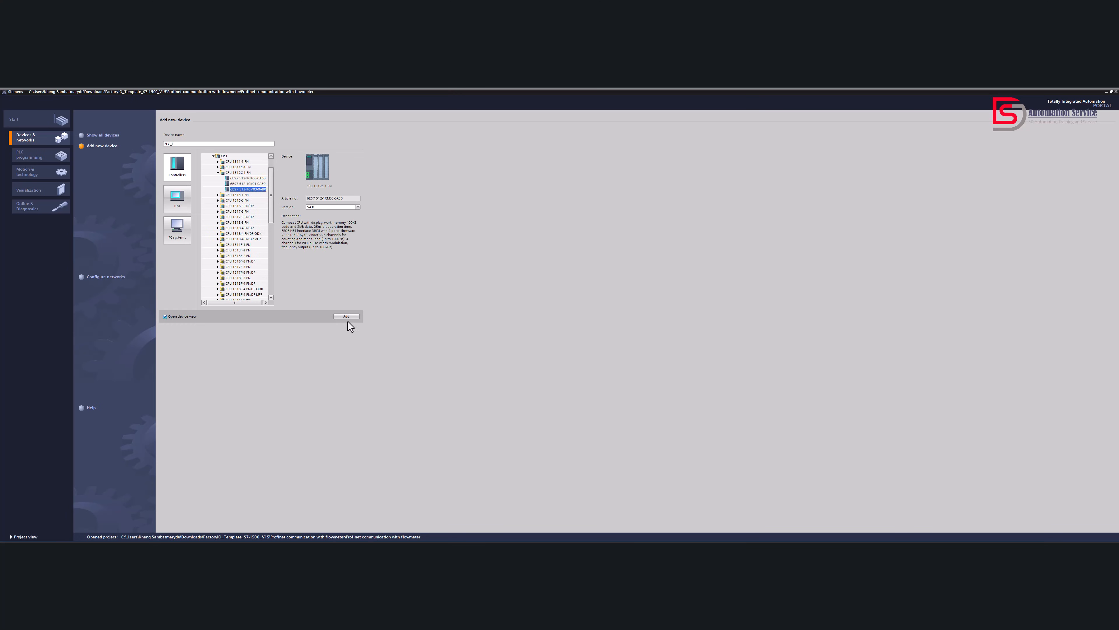
pyautogui.click(355, 316)
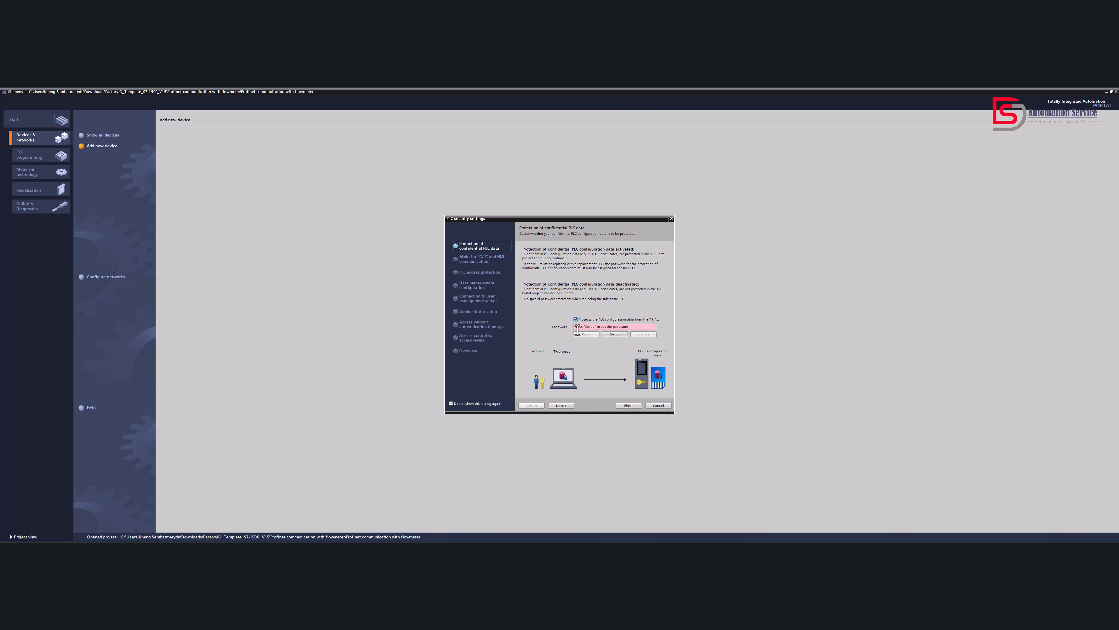
# Turn off protection of the PLC configuration data, keep secure PG/PC and HMI communication, and finish the PLC security settings
pyautogui.click(577, 319)
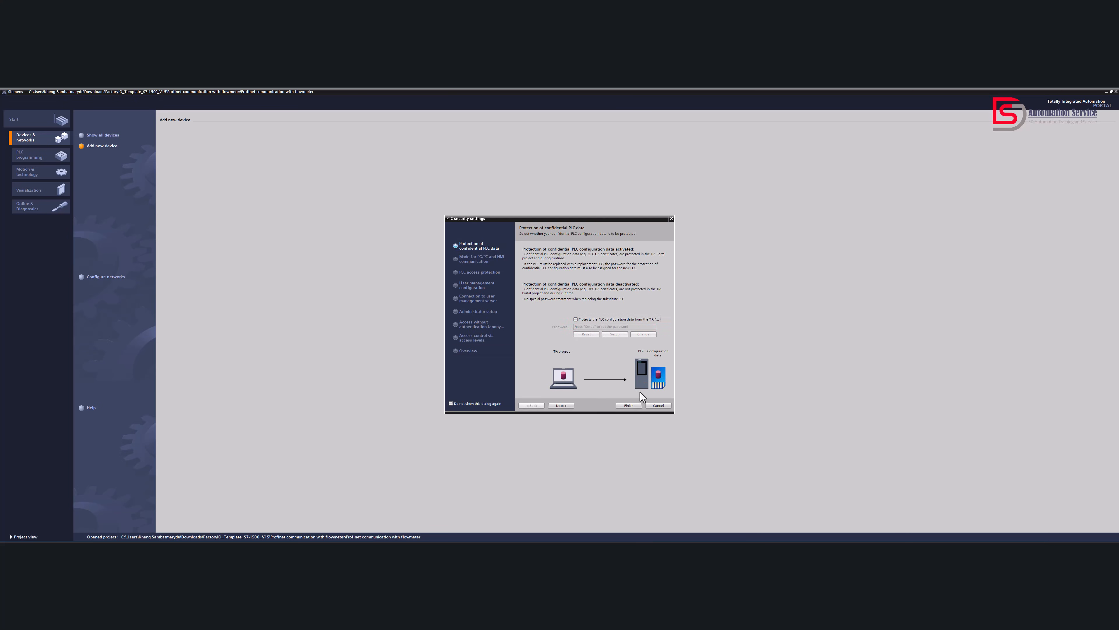
pyautogui.click(571, 405)
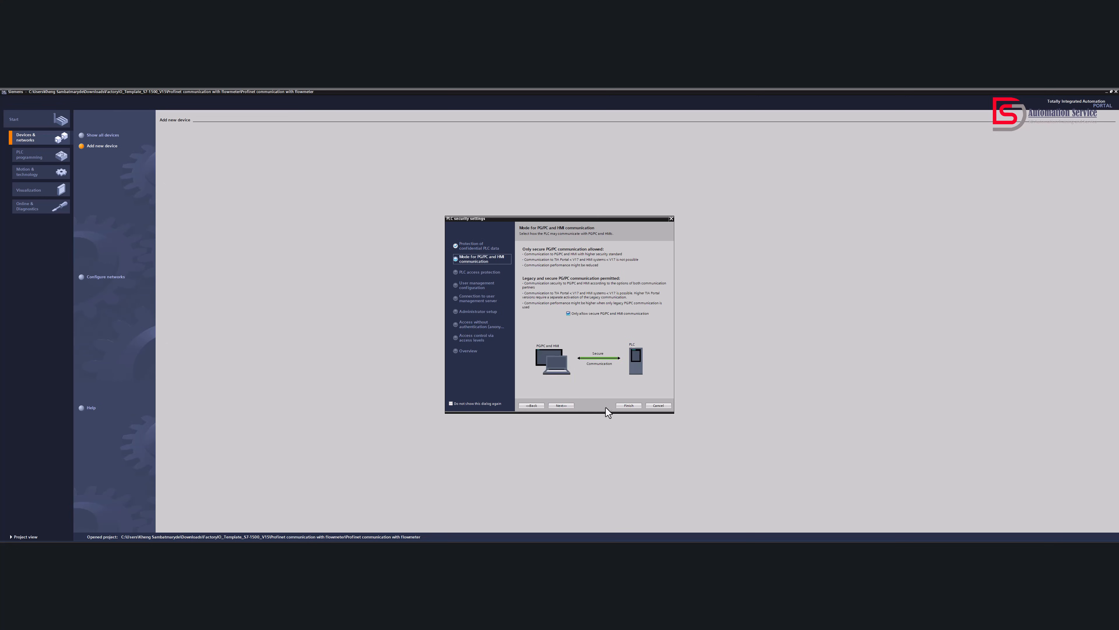
pyautogui.click(571, 406)
pyautogui.click(625, 405)
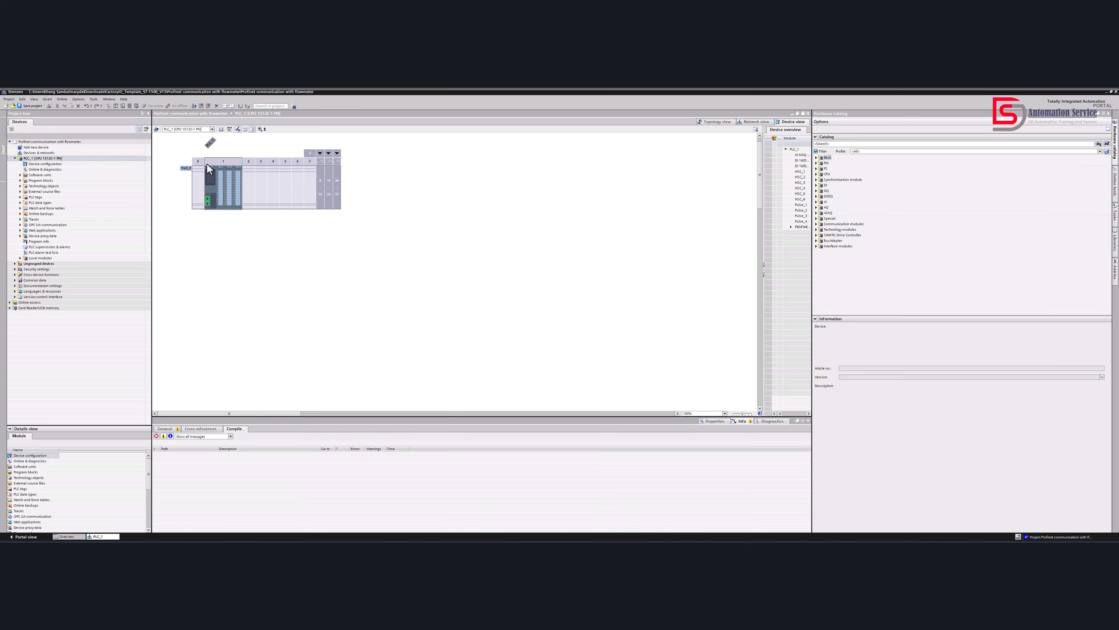
# Open the general station description file manager and set its source path to the EH_PN_FL_Promass300500 folder on the Desktop
pyautogui.click(79, 99)
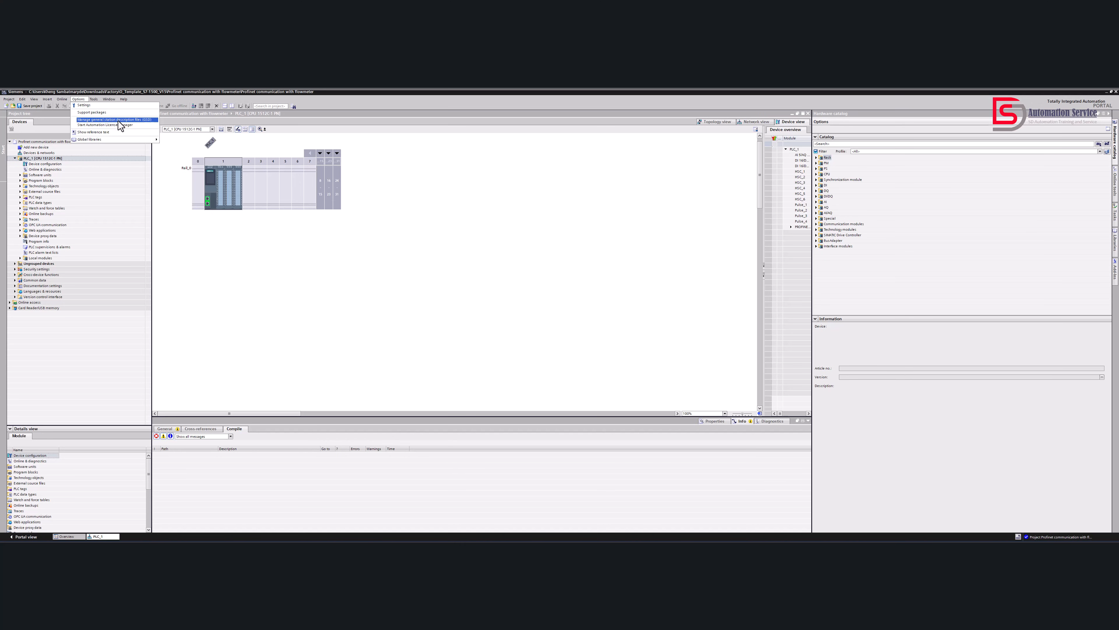
pyautogui.click(144, 120)
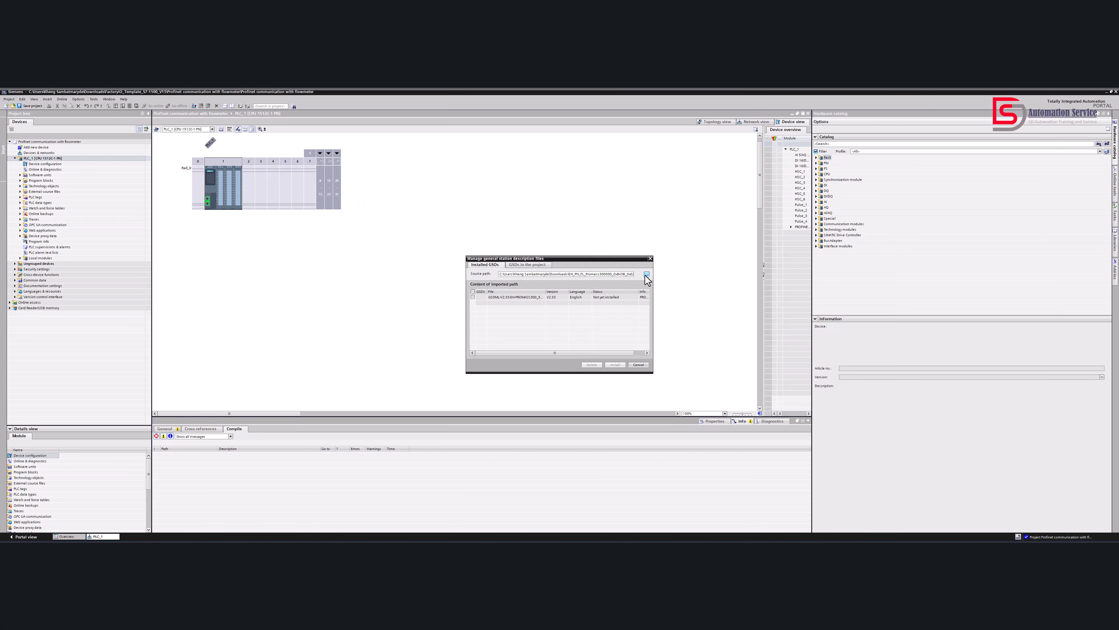
pyautogui.click(646, 275)
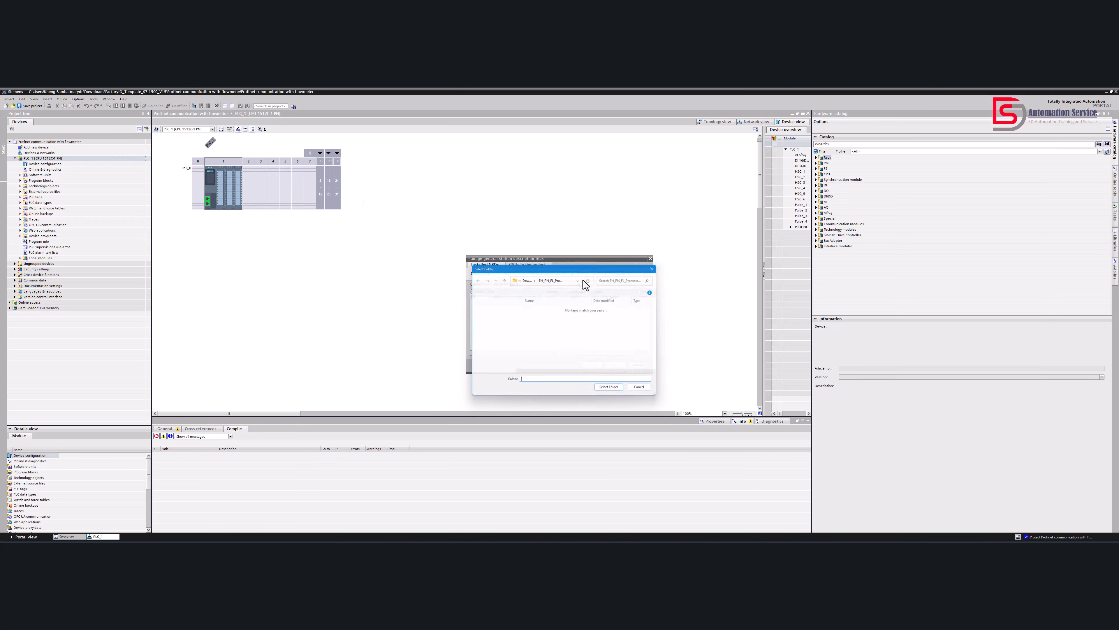
pyautogui.scroll(5, 501, 326)
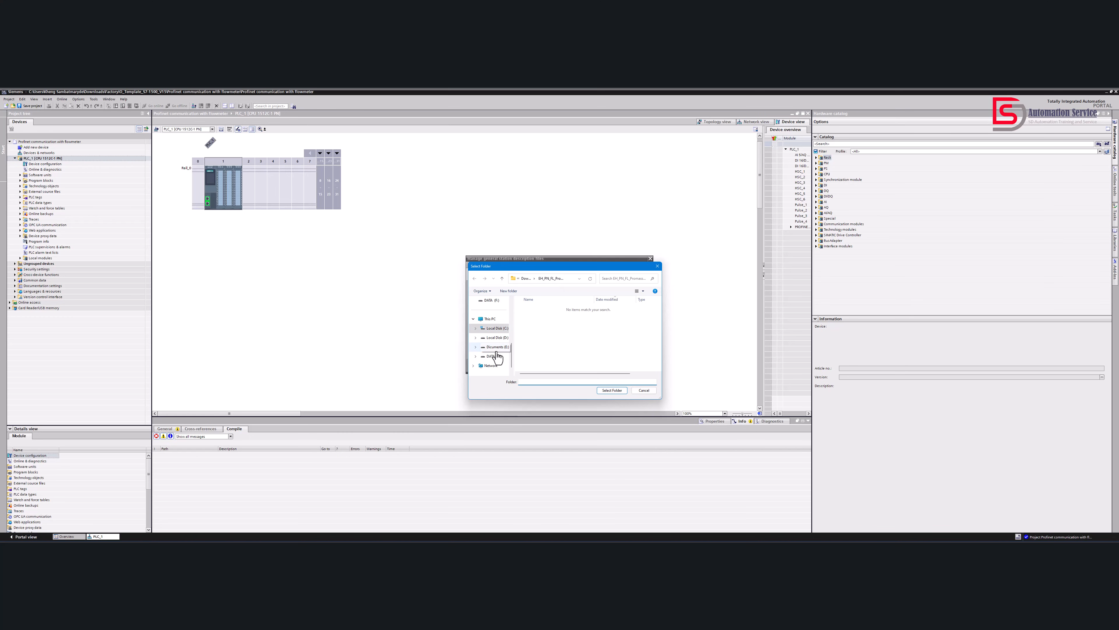
pyautogui.click(490, 329)
pyautogui.click(540, 316)
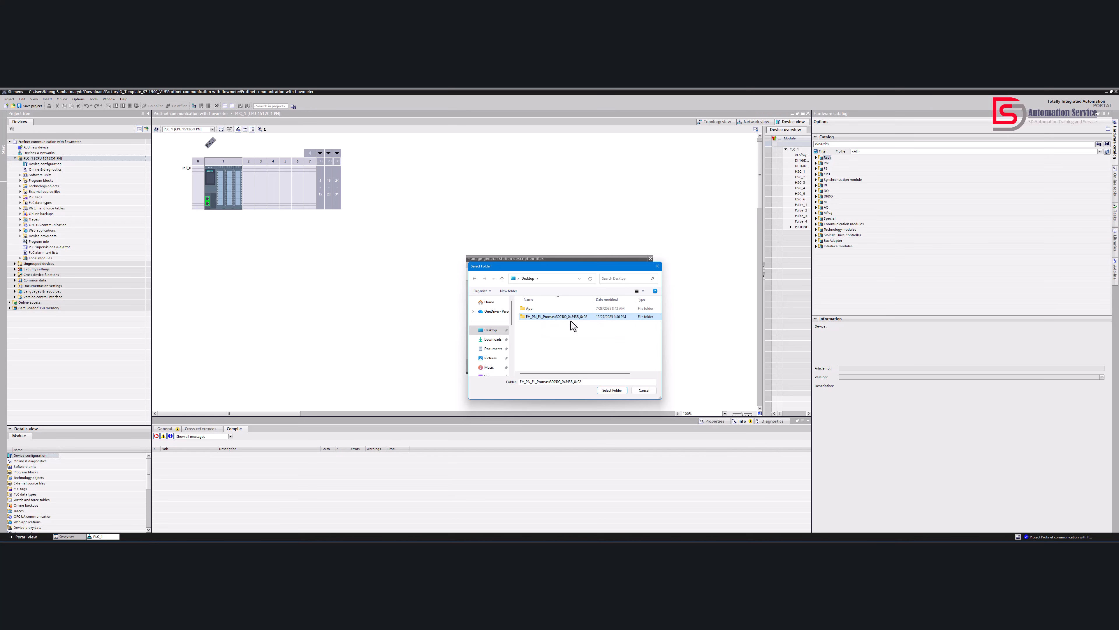
pyautogui.click(612, 391)
# Install the Promass flowmeter GSDML file from the imported path and close the installation result
pyautogui.click(515, 297)
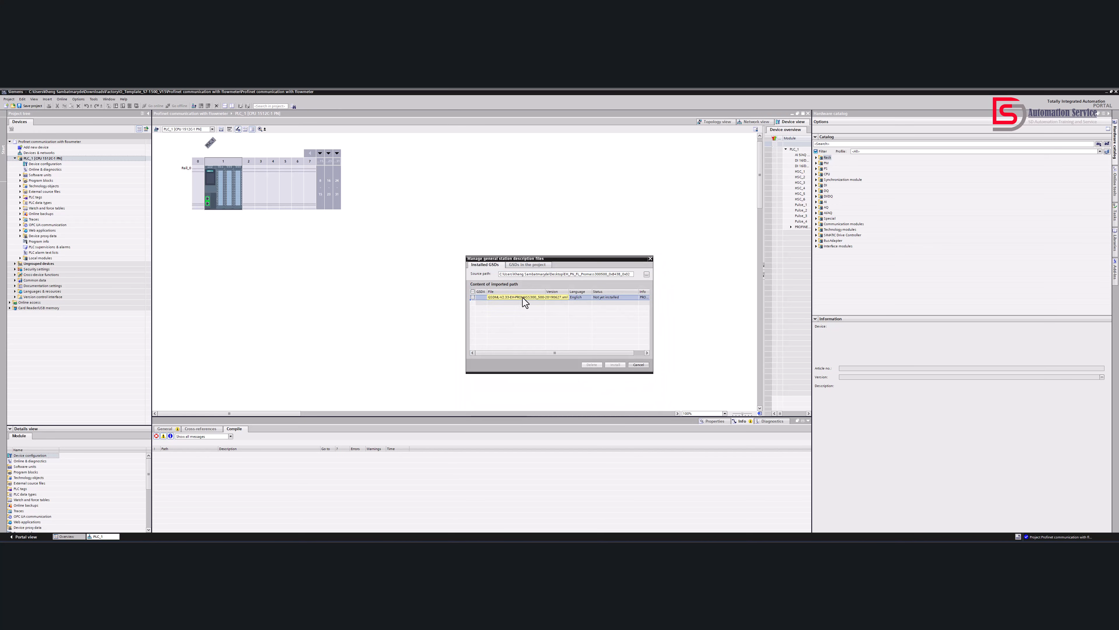
pyautogui.moveTo(536, 353); pyautogui.dragTo(561, 353)
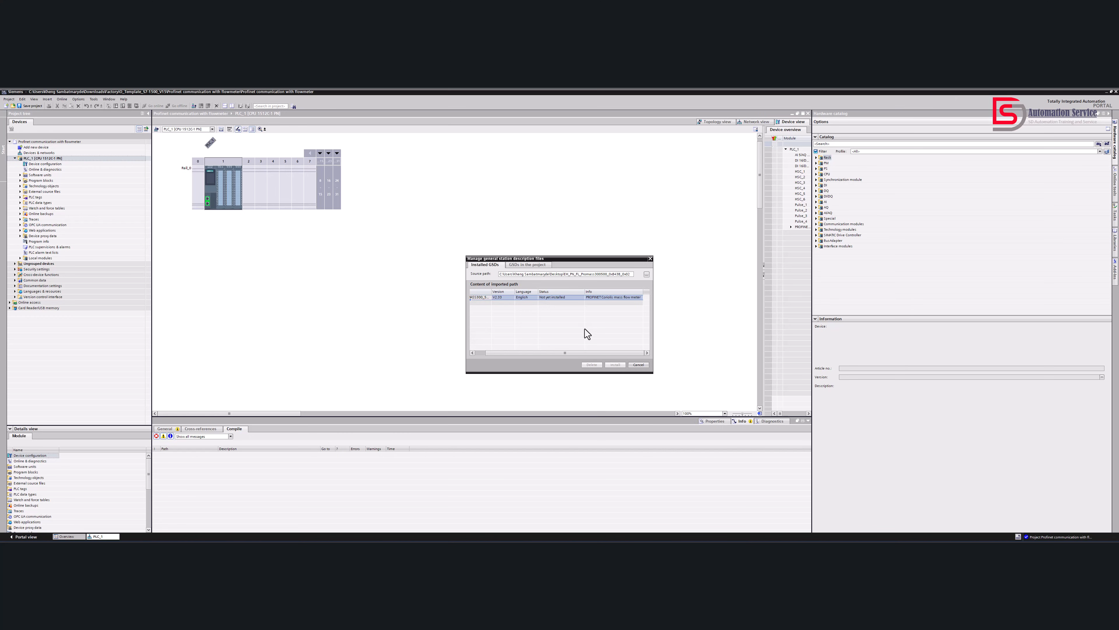
pyautogui.moveTo(571, 353); pyautogui.dragTo(538, 352)
pyautogui.click(473, 298)
pyautogui.click(617, 364)
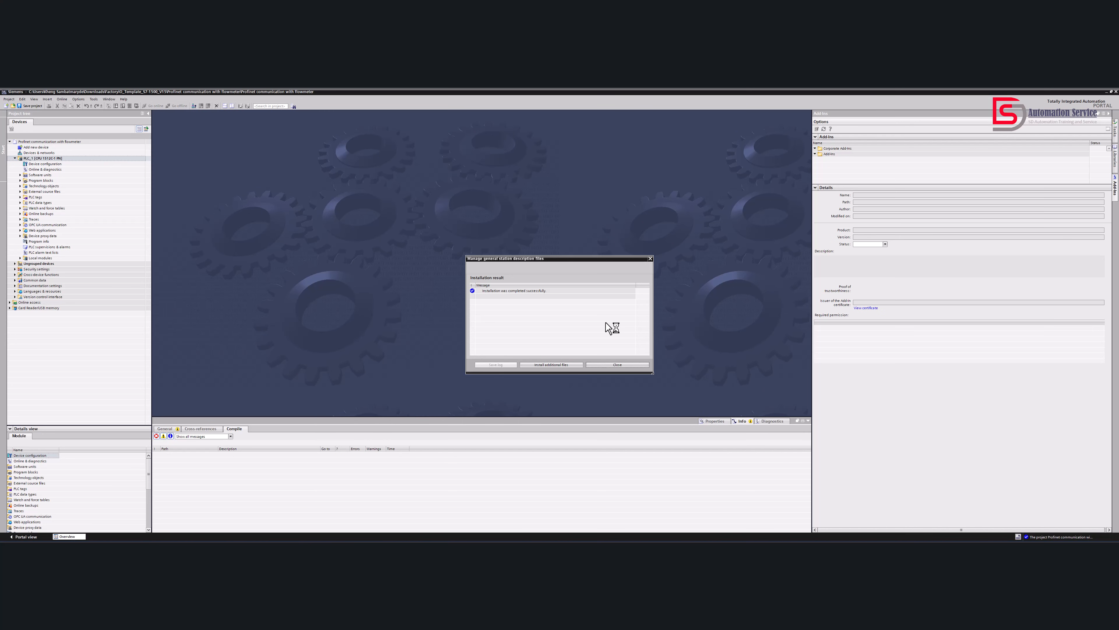
pyautogui.click(620, 364)
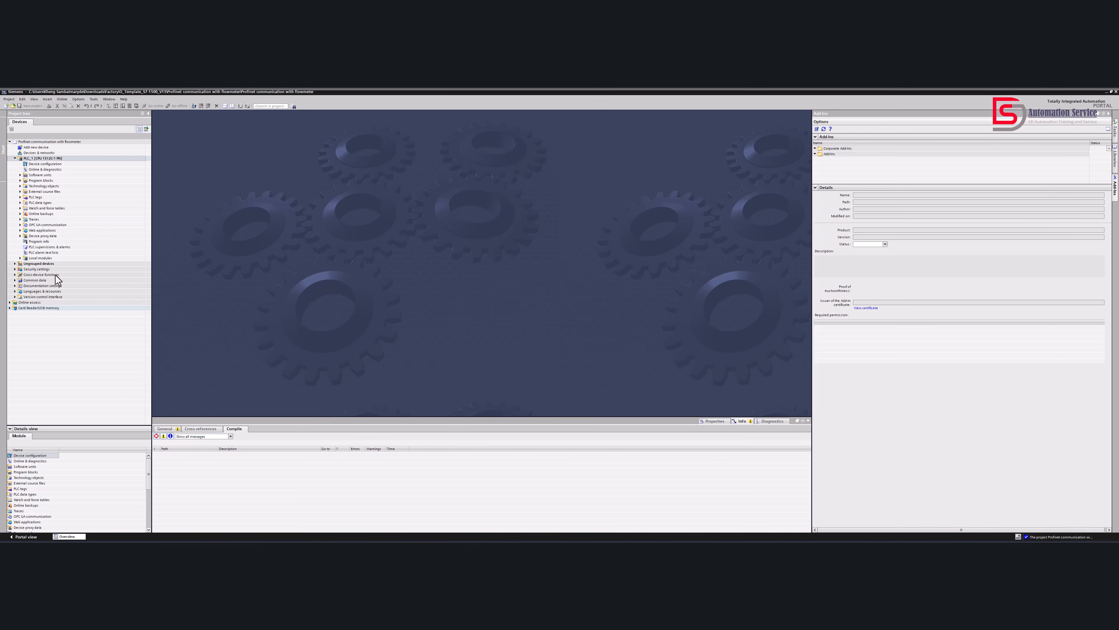
# Open PLC_1's device configuration and display the Ethernet address properties of its PROFINET interface
pyautogui.doubleClick(40, 163)
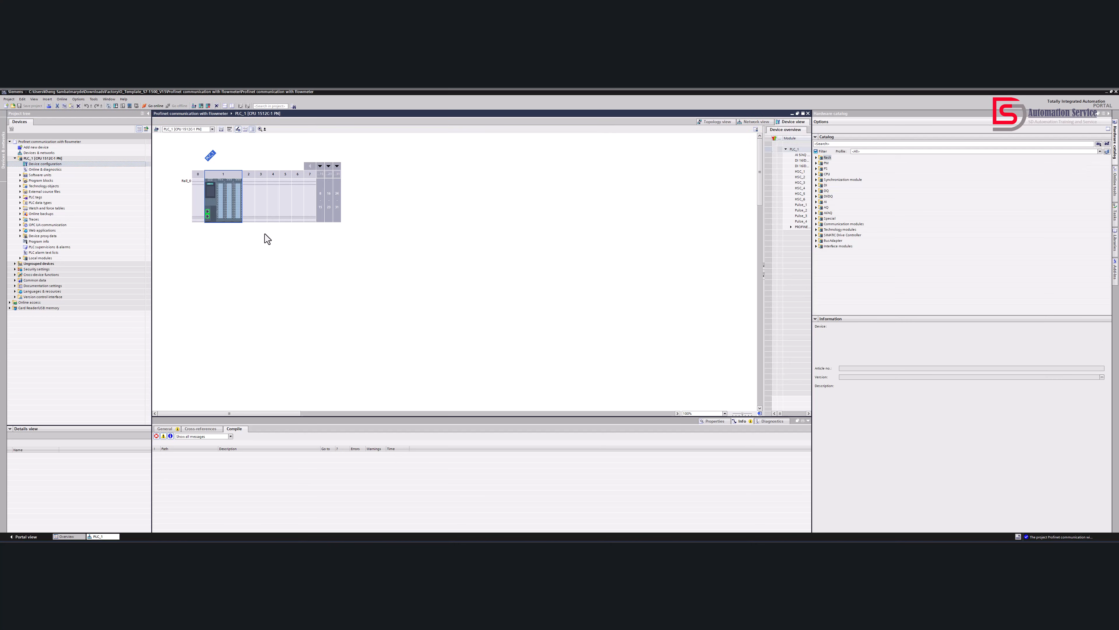
pyautogui.click(301, 212)
pyautogui.click(207, 214)
pyautogui.click(258, 222)
pyautogui.click(208, 213)
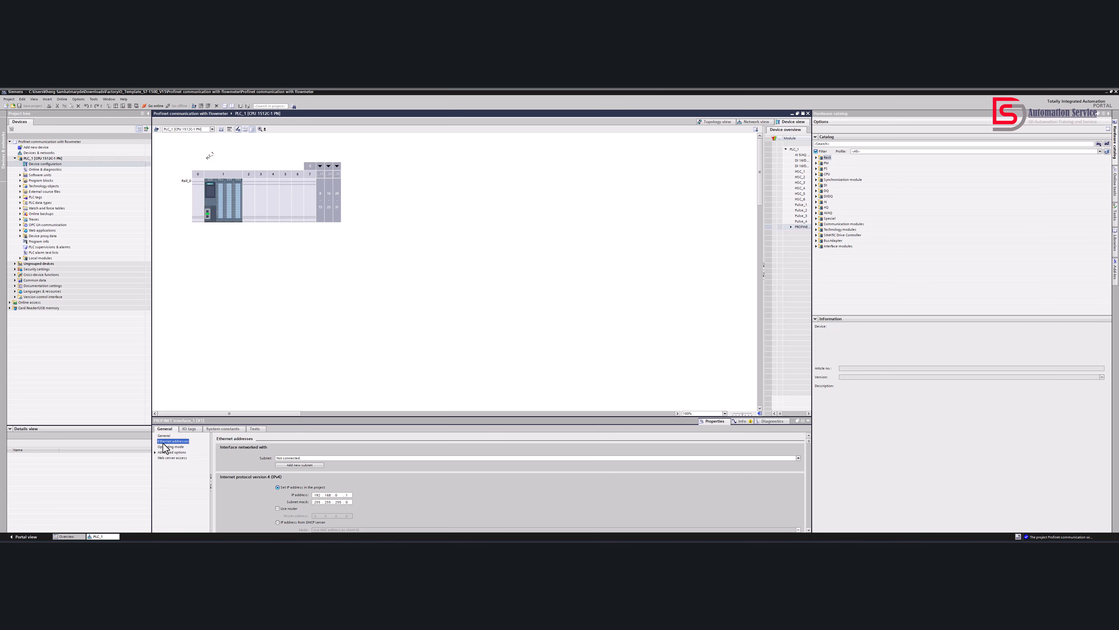
# Set the PROFINET interface's IP address to 10.20.1.1 with subnet mask 255.240.0.0
pyautogui.scroll(-4, 339, 496)
pyautogui.doubleClick(315, 444)
pyautogui.write('1')
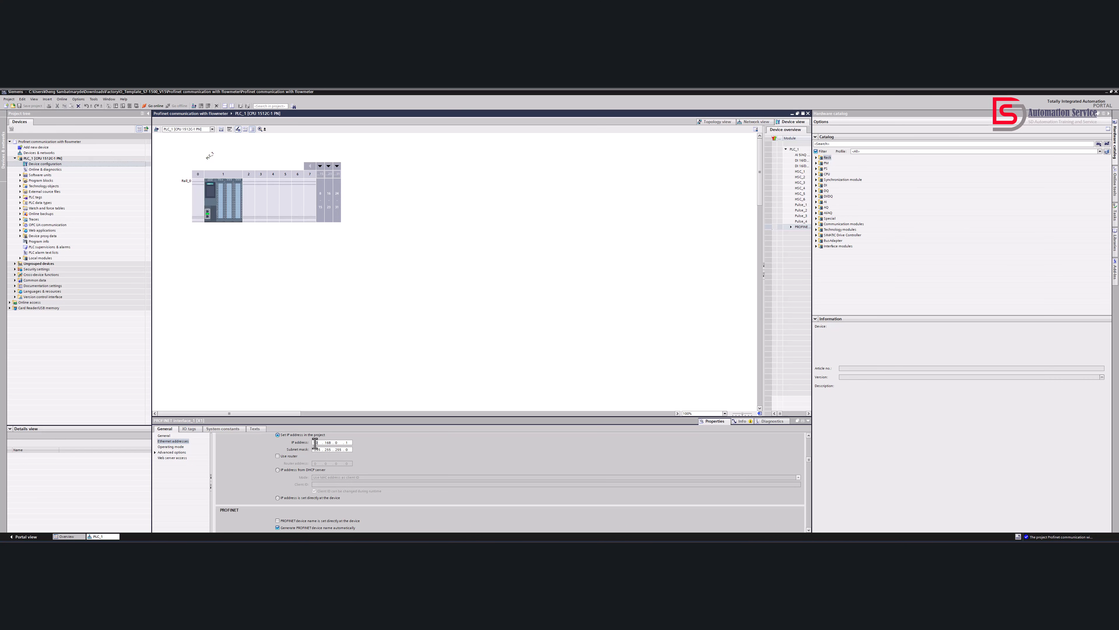
pyautogui.doubleClick(327, 443)
pyautogui.write('2')
pyautogui.doubleClick(335, 441)
pyautogui.write('1.')
pyautogui.scroll(-1, 315, 462)
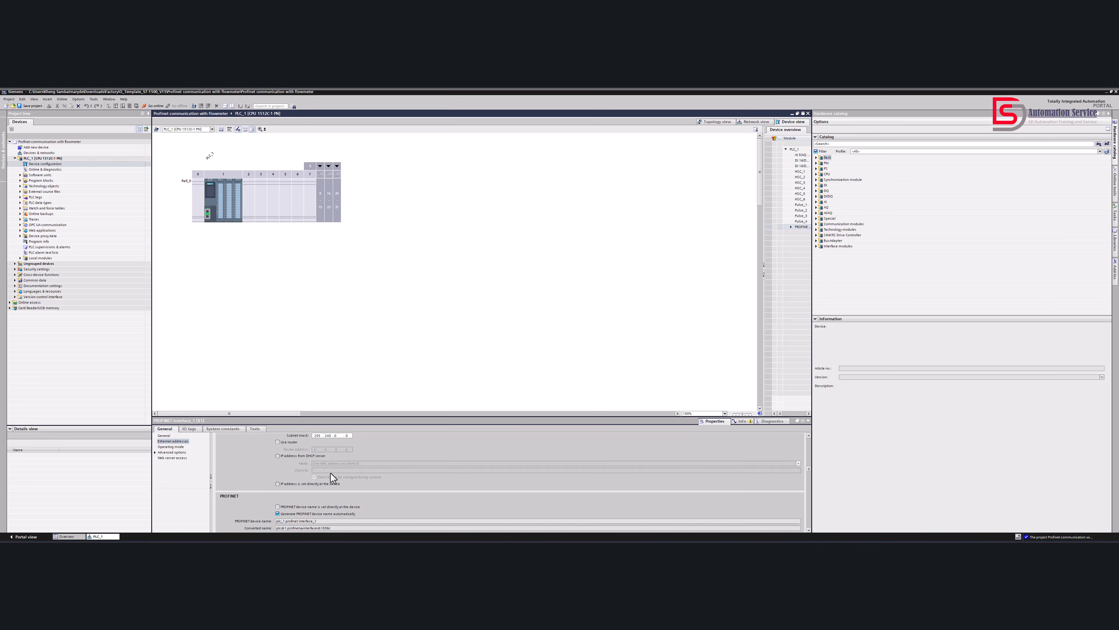
pyautogui.scroll(1, 329, 473)
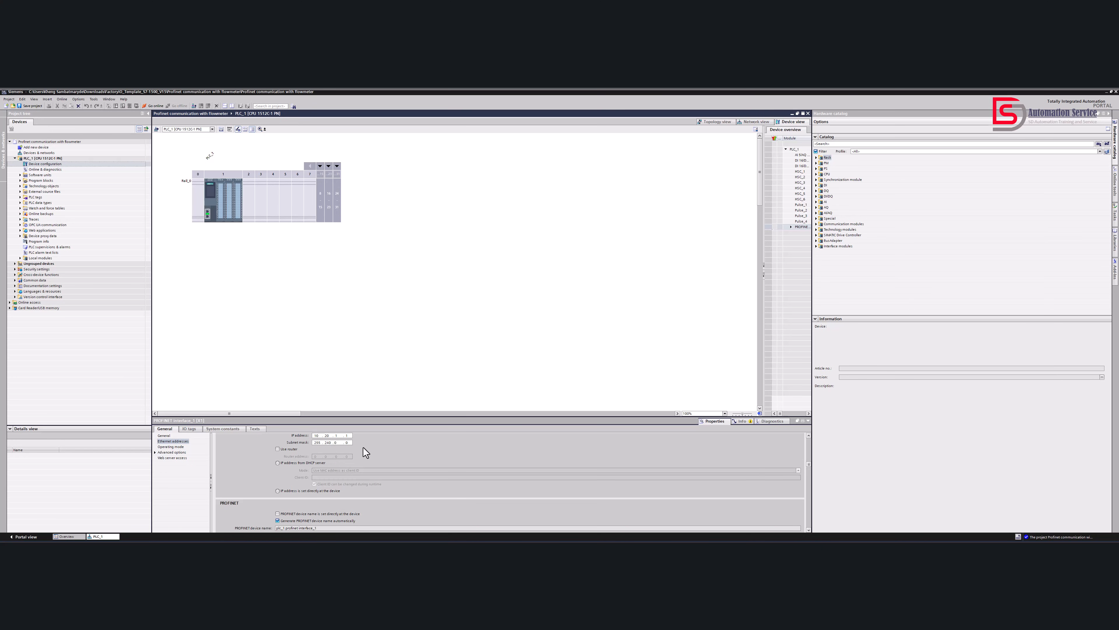
pyautogui.scroll(-3, 361, 476)
pyautogui.scroll(8, 365, 485)
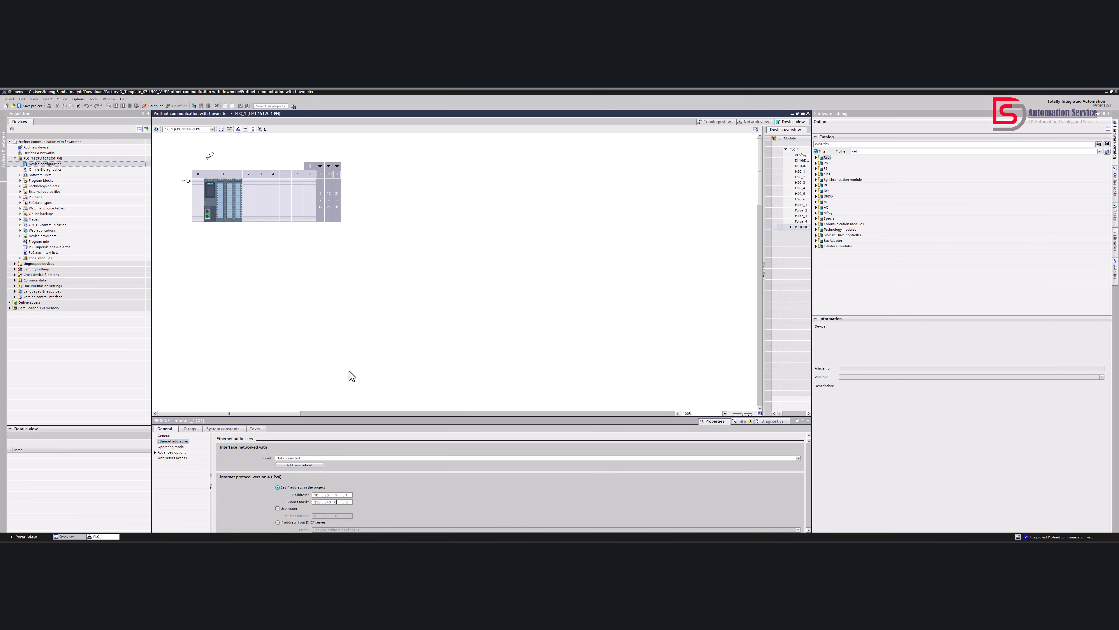
pyautogui.click(365, 380)
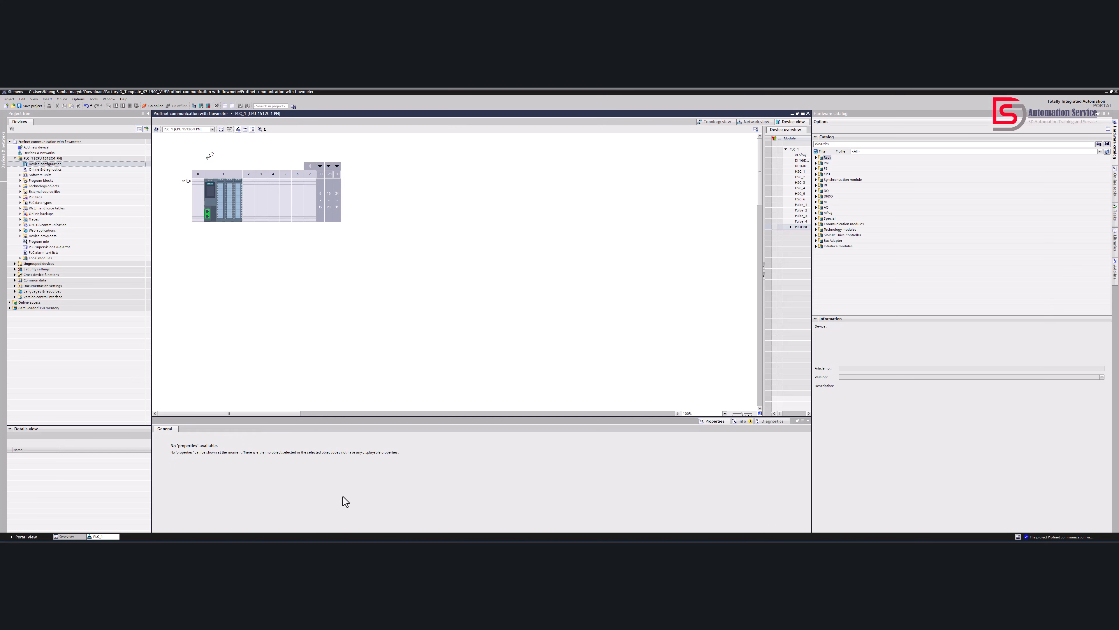
# Reselect the CPU's PROFINET interface and check its Ethernet address settings
pyautogui.click(226, 210)
pyautogui.click(211, 215)
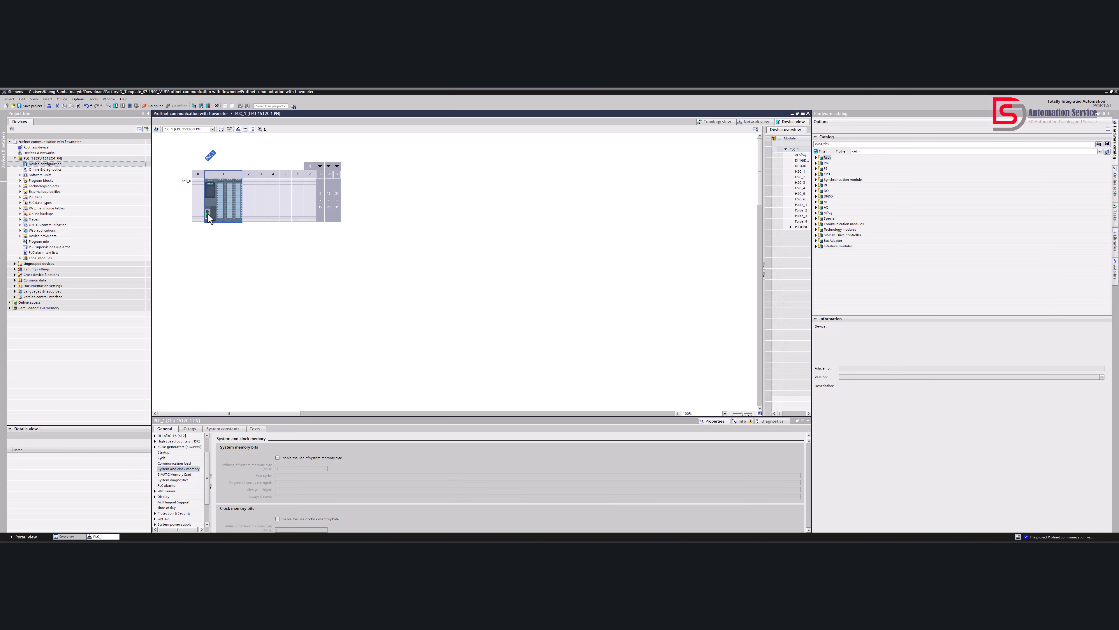
pyautogui.click(207, 214)
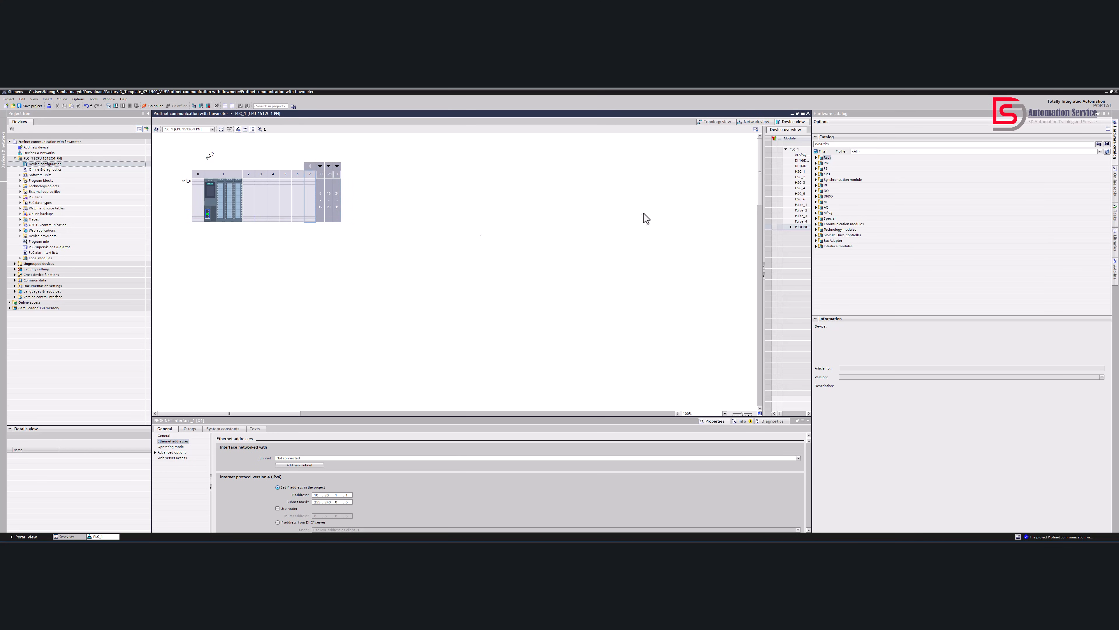
# Switch to the network view and expand the catalog's other field devices to reach the PROFINET IO group
pyautogui.click(750, 123)
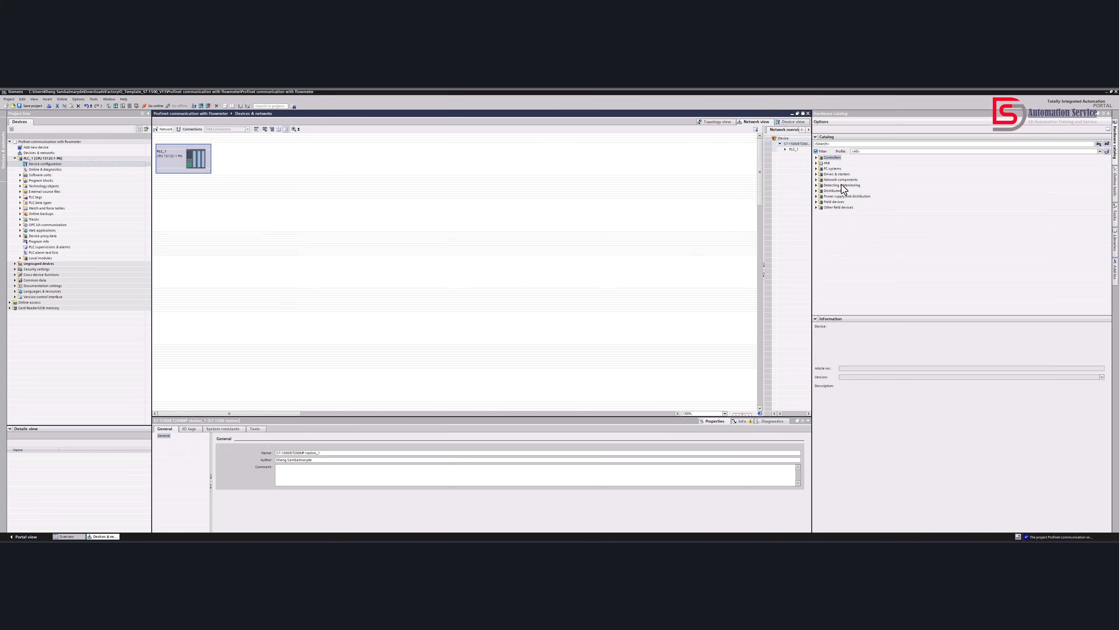
pyautogui.click(831, 202)
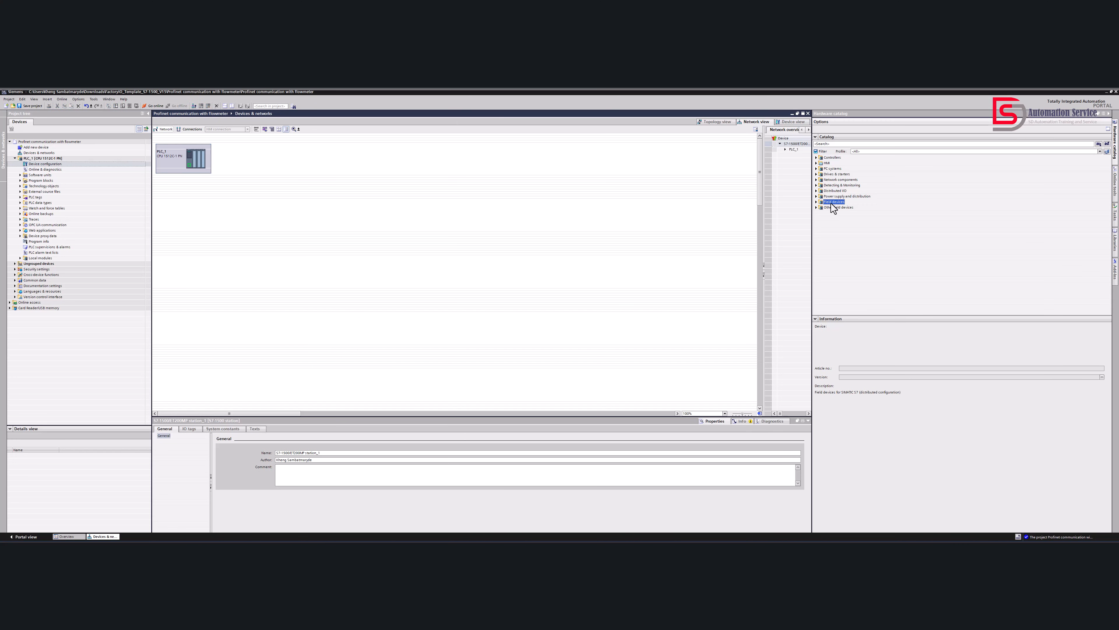
pyautogui.click(817, 203)
pyautogui.click(816, 202)
pyautogui.click(817, 207)
pyautogui.click(816, 207)
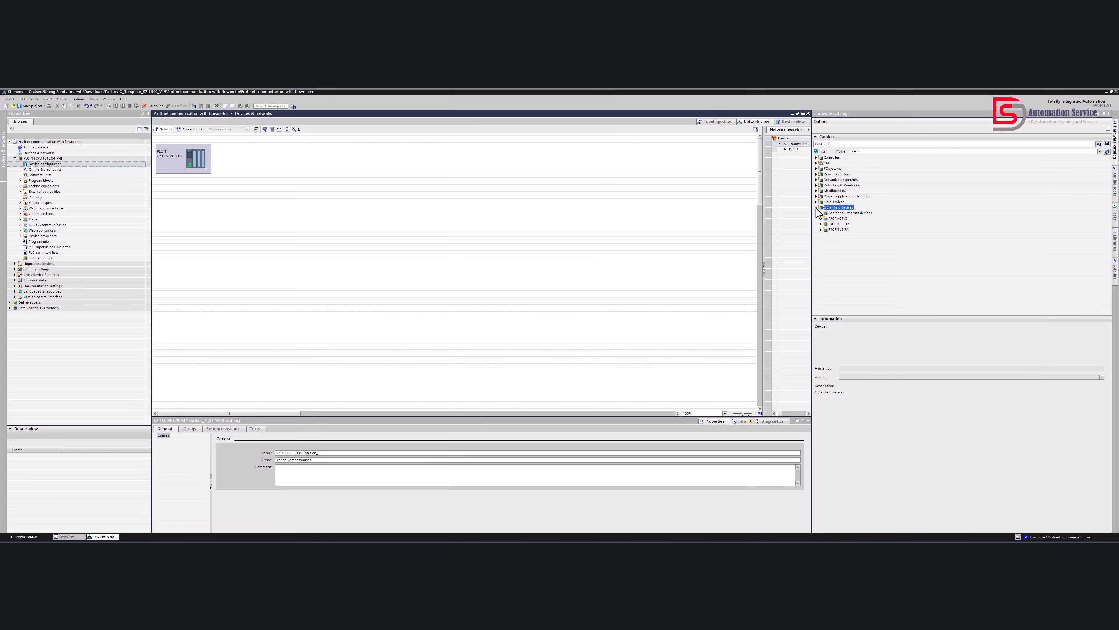
pyautogui.click(838, 219)
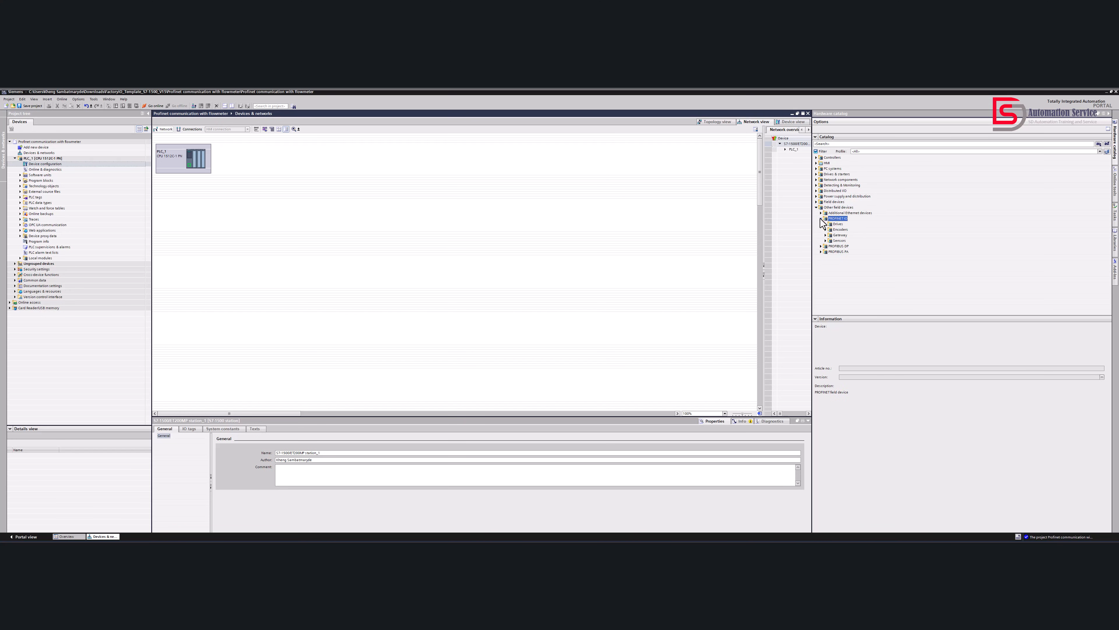
pyautogui.click(820, 213)
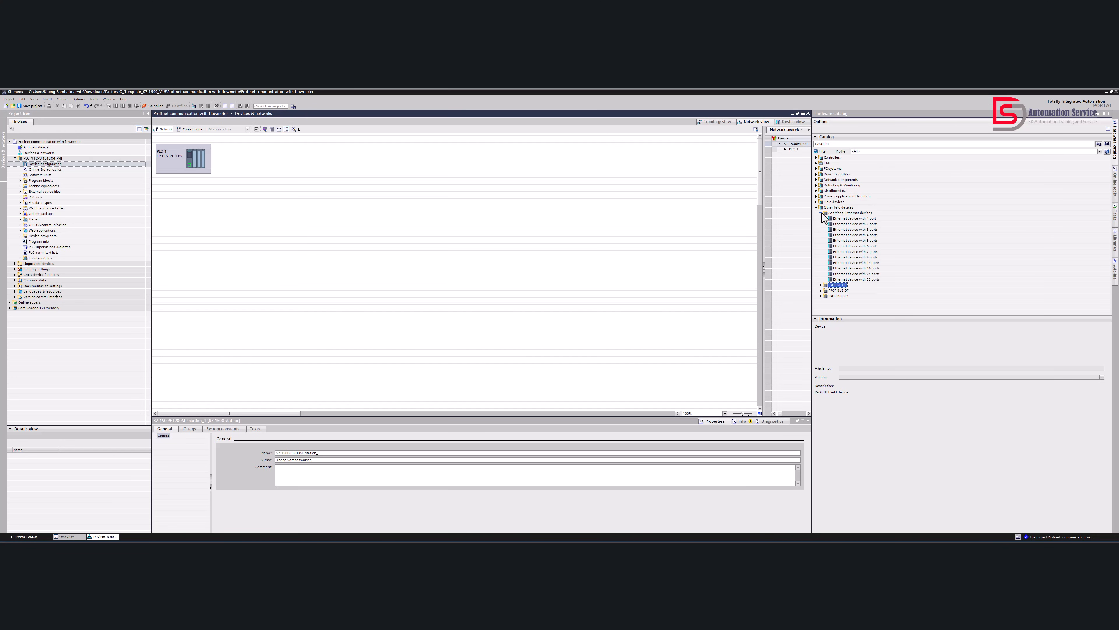
pyautogui.click(818, 212)
pyautogui.click(820, 214)
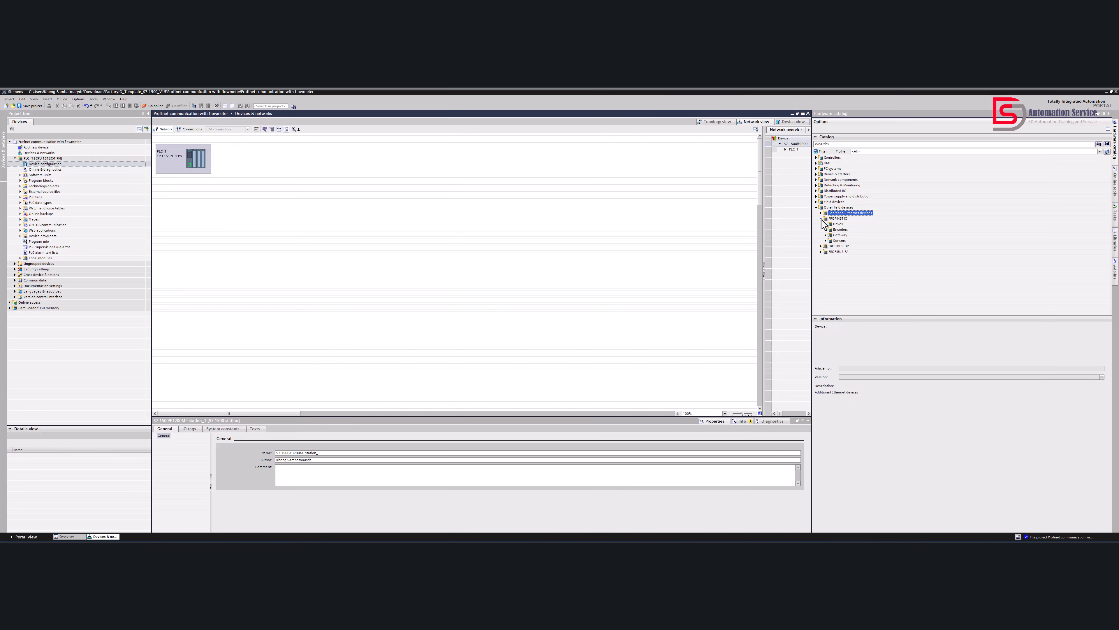
# Place the Endress+Hauser Promass 300 500 V1.1 from the PROFINET IO sensors into the network view
pyautogui.click(825, 241)
pyautogui.click(843, 246)
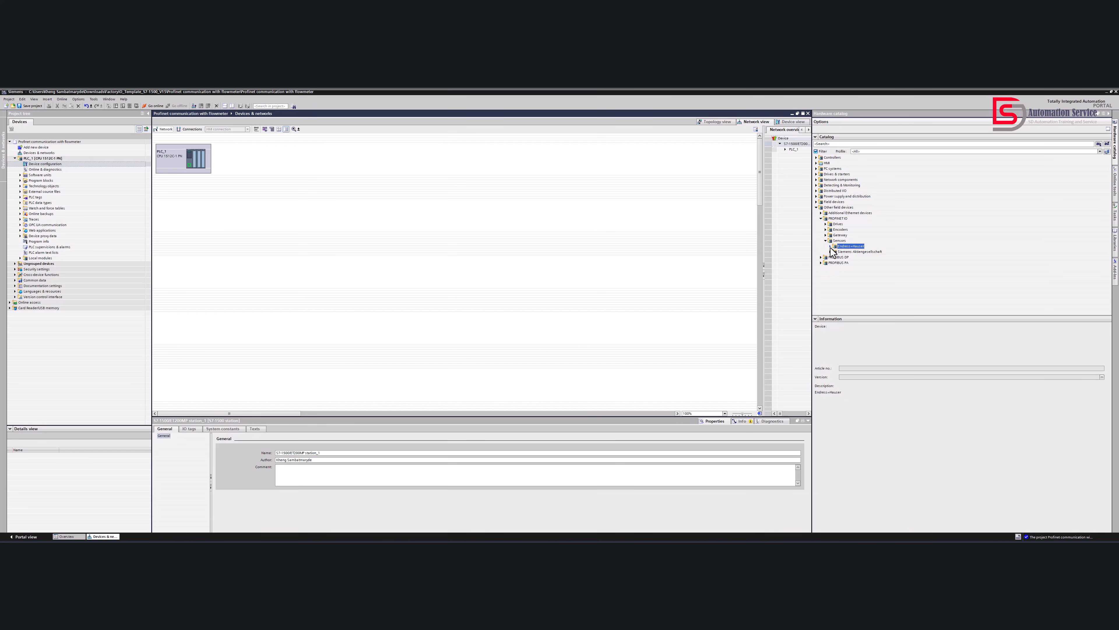
pyautogui.click(828, 246)
pyautogui.click(845, 252)
pyautogui.click(835, 252)
pyautogui.click(864, 257)
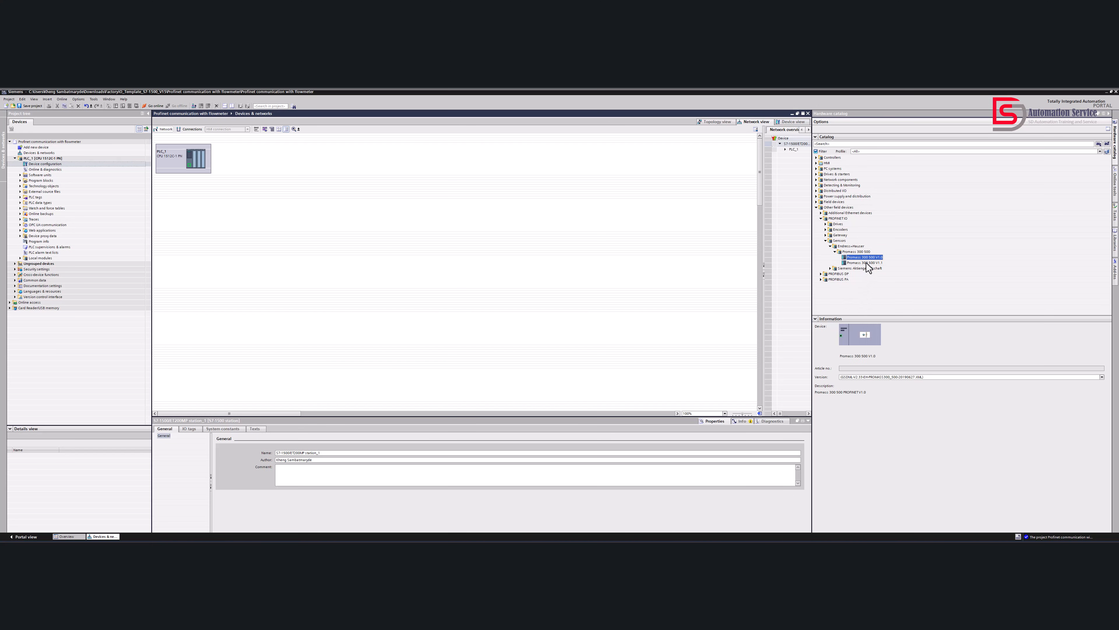
pyautogui.click(873, 263)
pyautogui.click(876, 258)
pyautogui.click(875, 263)
pyautogui.moveTo(876, 266); pyautogui.dragTo(348, 202)
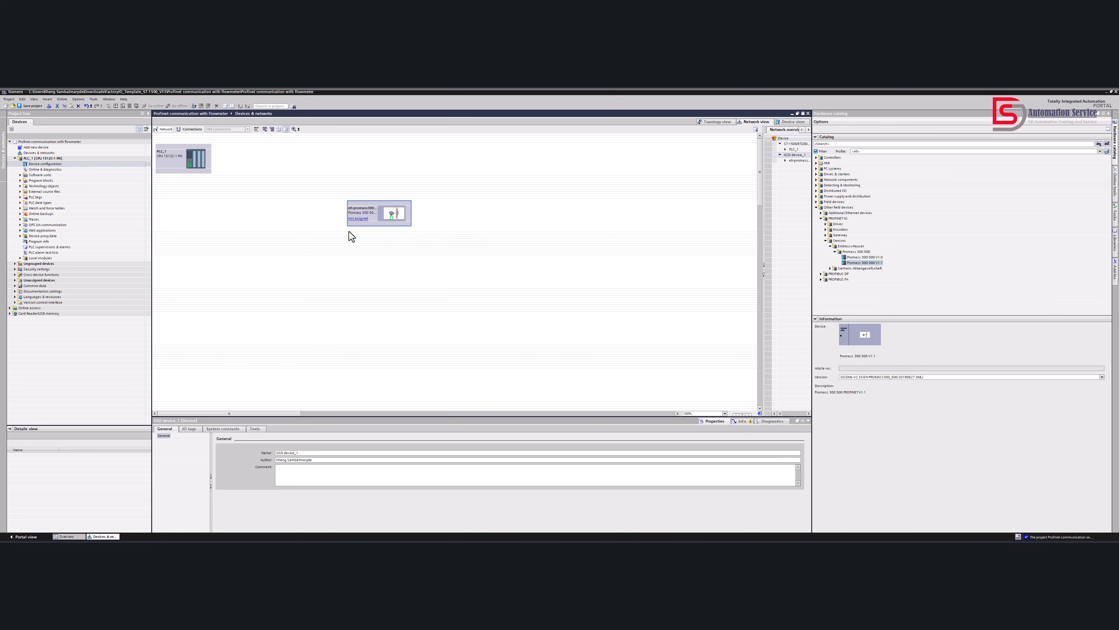
# Move the Promass flowmeter level with PLC_1 and connect PLC_1's PROFINET interface to the flowmeter's interface
pyautogui.moveTo(383, 203); pyautogui.dragTo(370, 180)
pyautogui.click(347, 162)
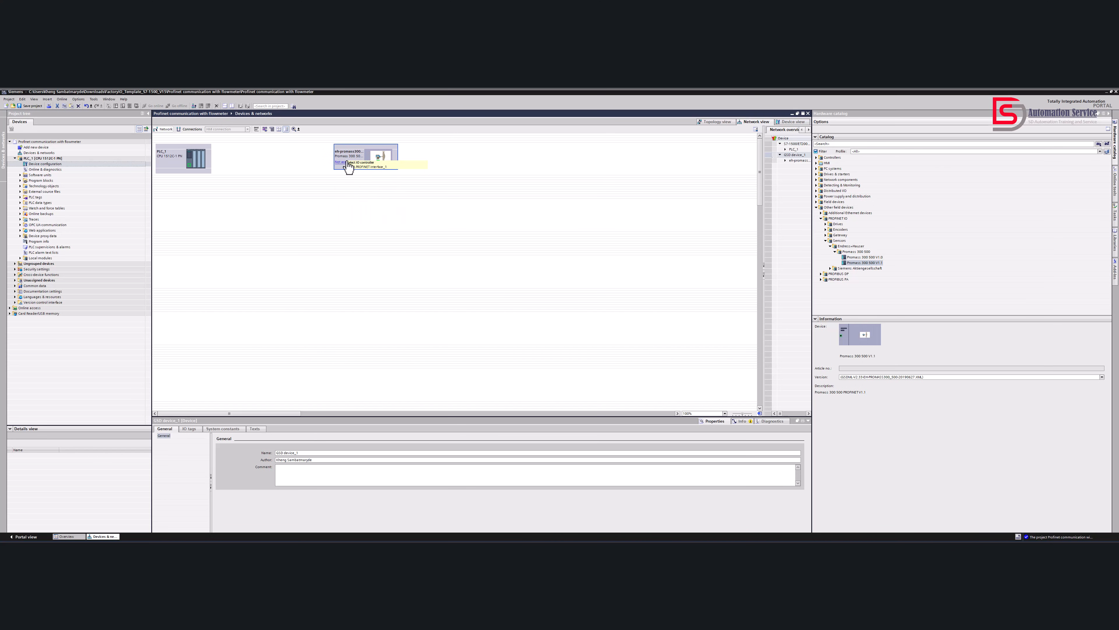
pyautogui.moveTo(366, 147); pyautogui.dragTo(366, 153)
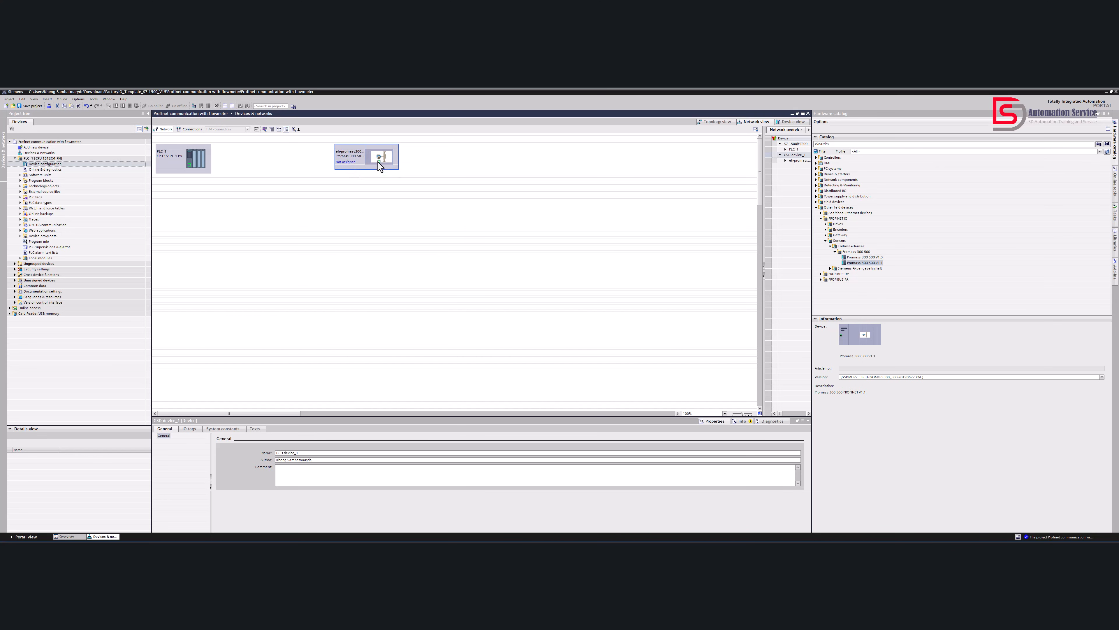
pyautogui.moveTo(190, 166); pyautogui.dragTo(381, 166)
# Open the flowmeter's device view and check its PROFINET interface's Ethernet addresses against the network diagram image
pyautogui.click(360, 165)
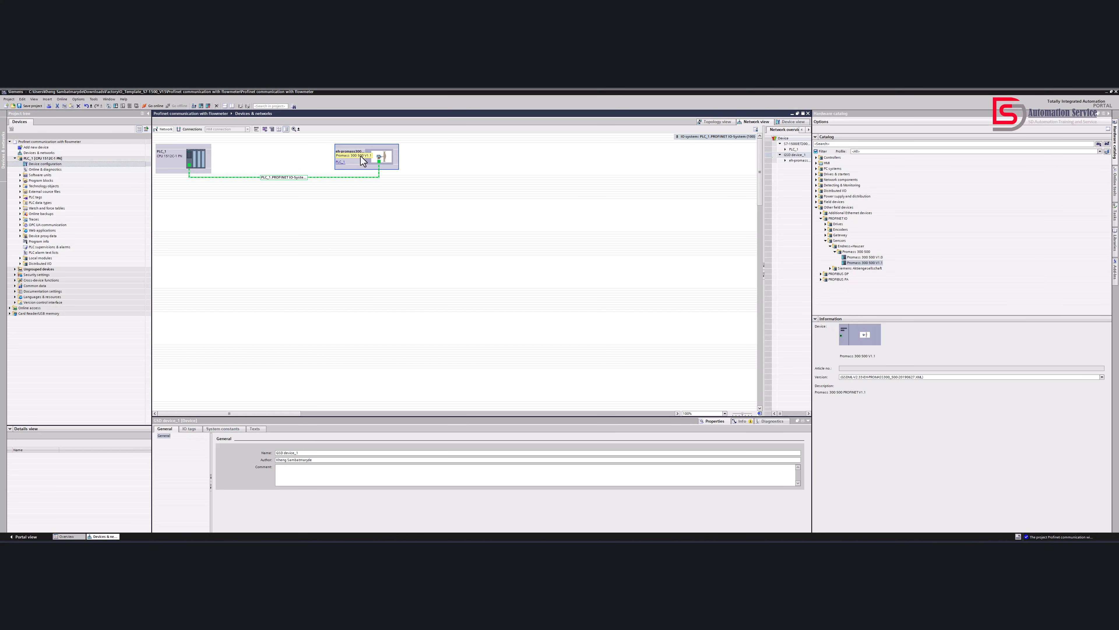
pyautogui.doubleClick(363, 161)
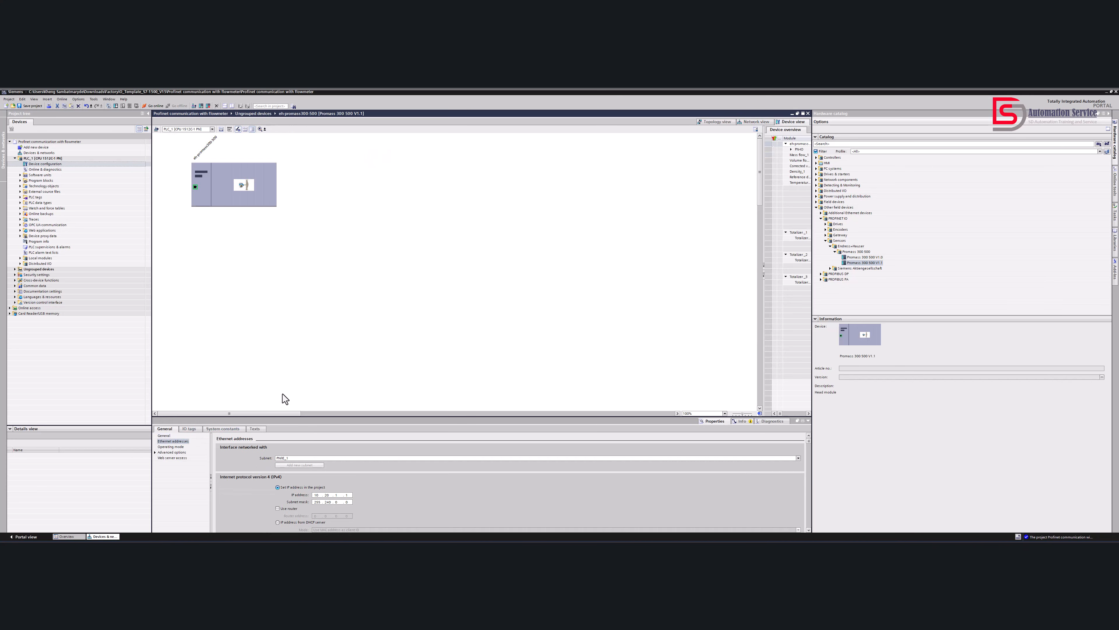
pyautogui.click(220, 195)
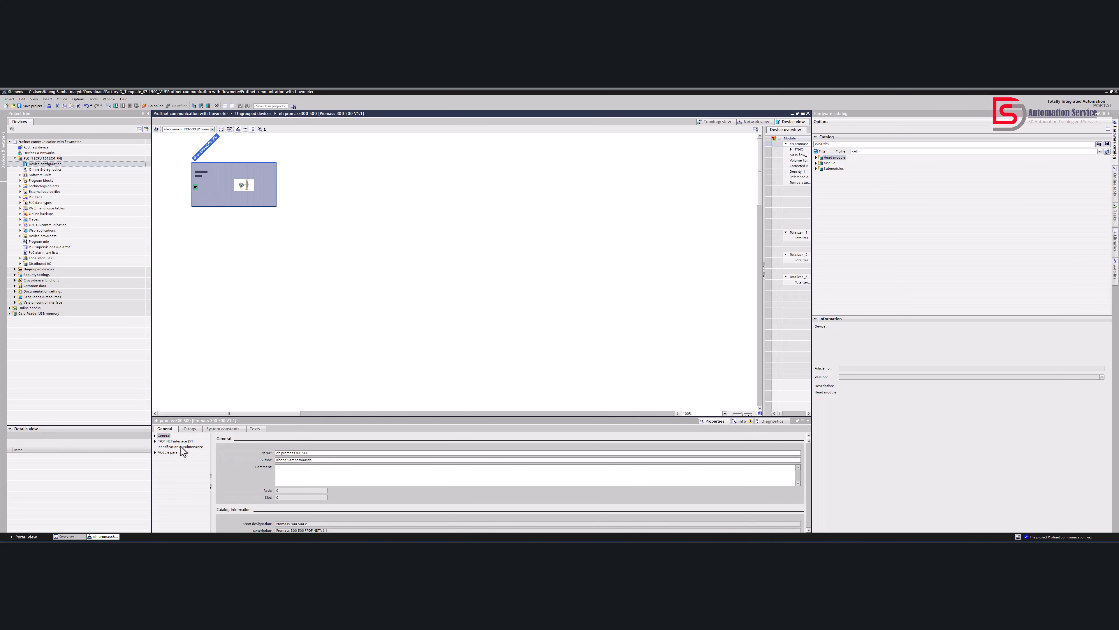
pyautogui.click(177, 442)
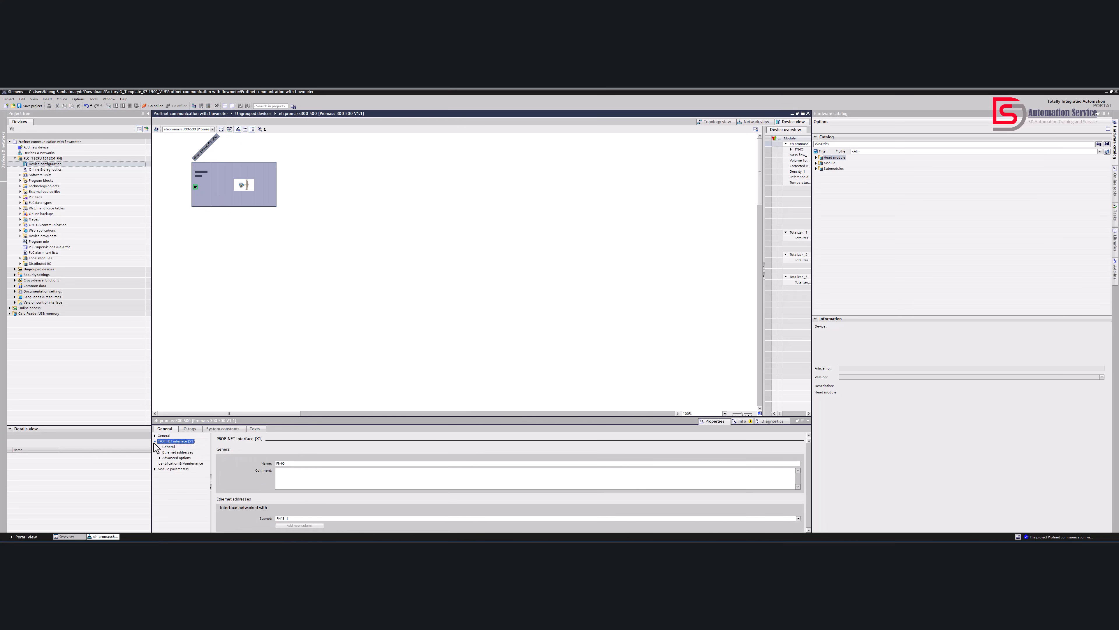
pyautogui.click(177, 453)
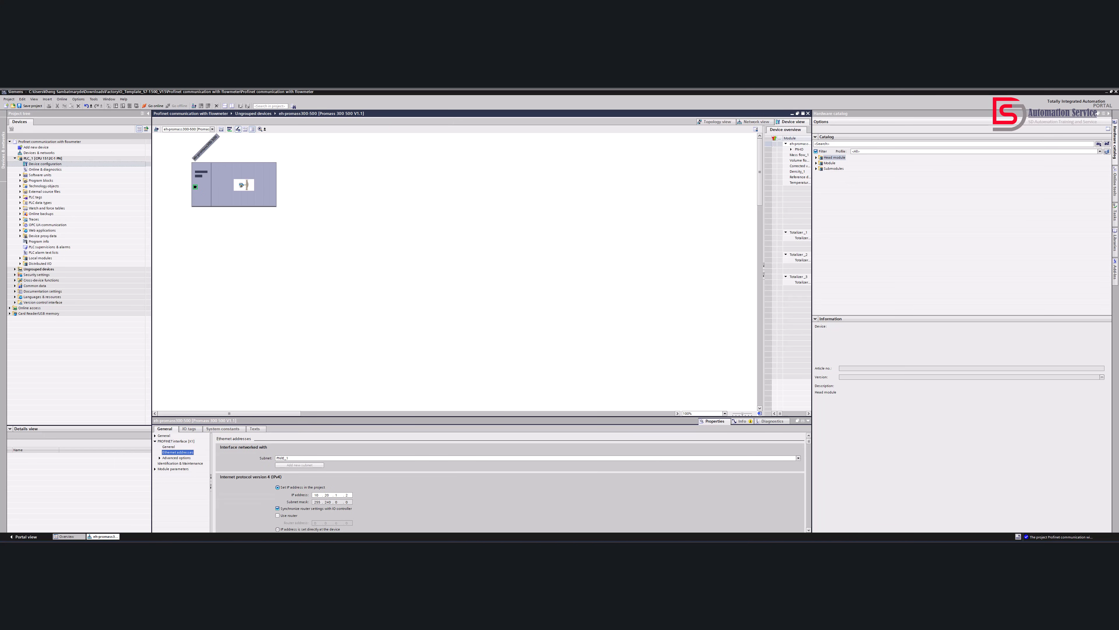
pyautogui.click(604, 548)
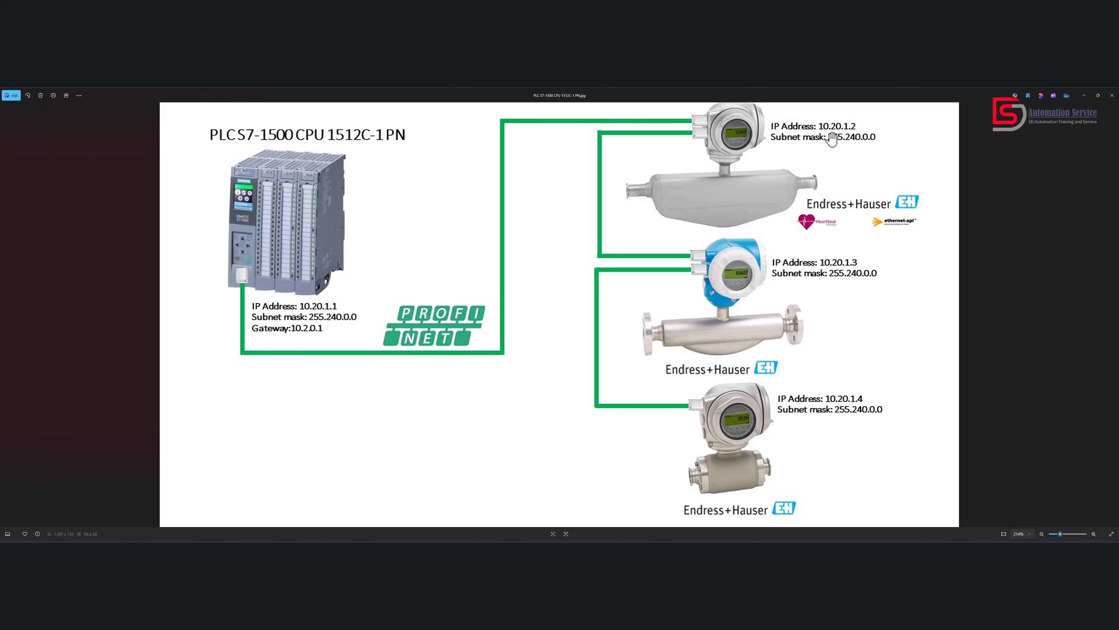
pyautogui.click(576, 548)
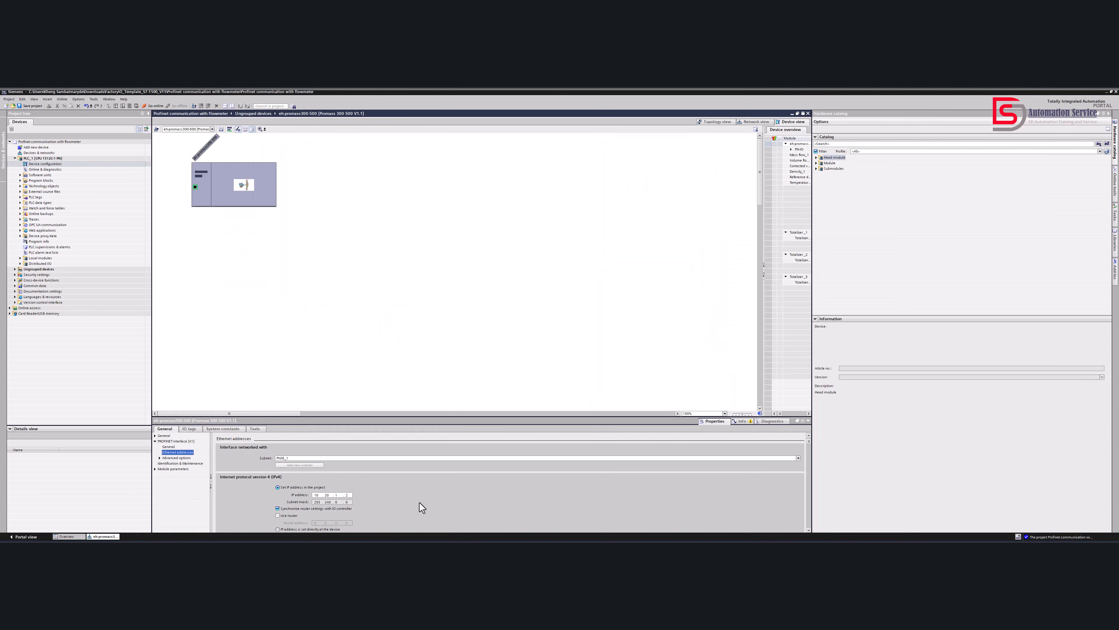
pyautogui.click(337, 317)
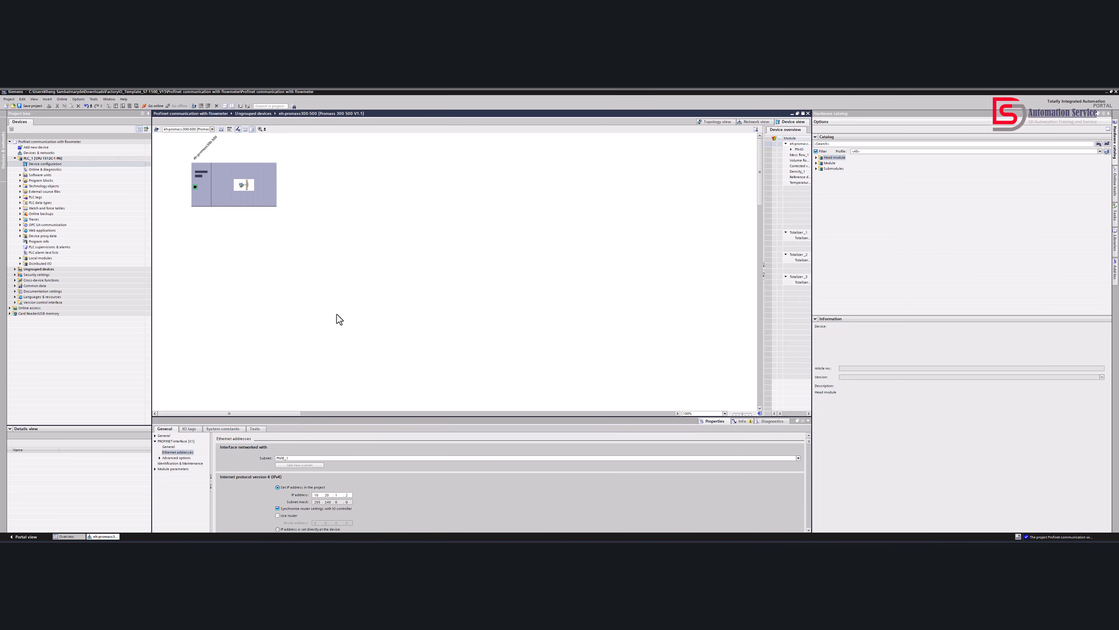
# Return to the network view, reopen the flowmeter's device view and widen its device overview to show the address columns
pyautogui.click(755, 121)
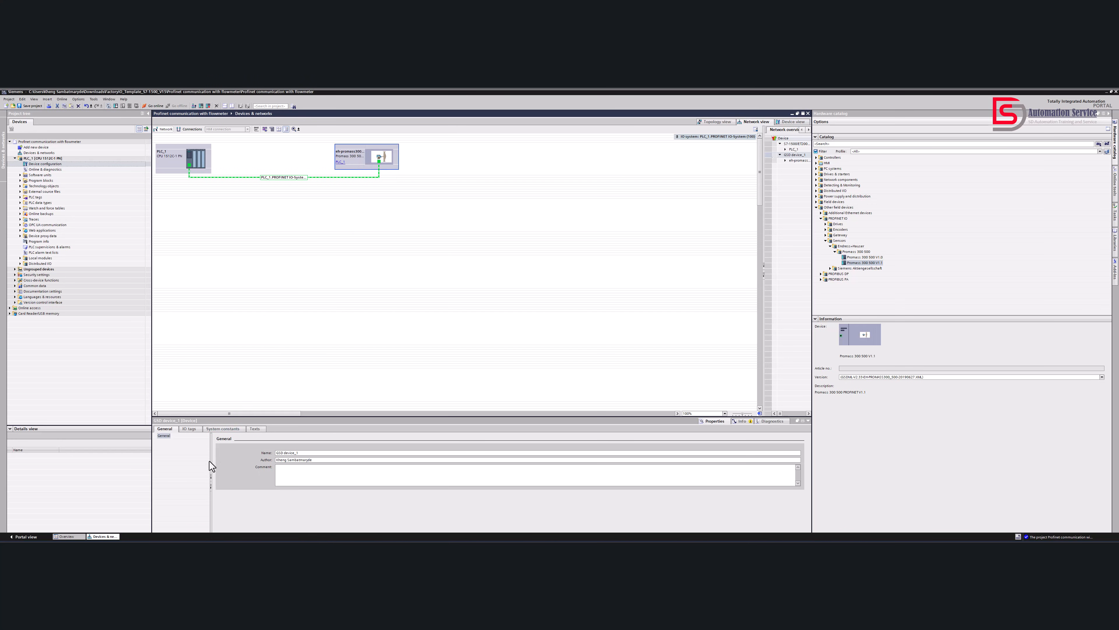
pyautogui.click(192, 430)
pyautogui.click(172, 430)
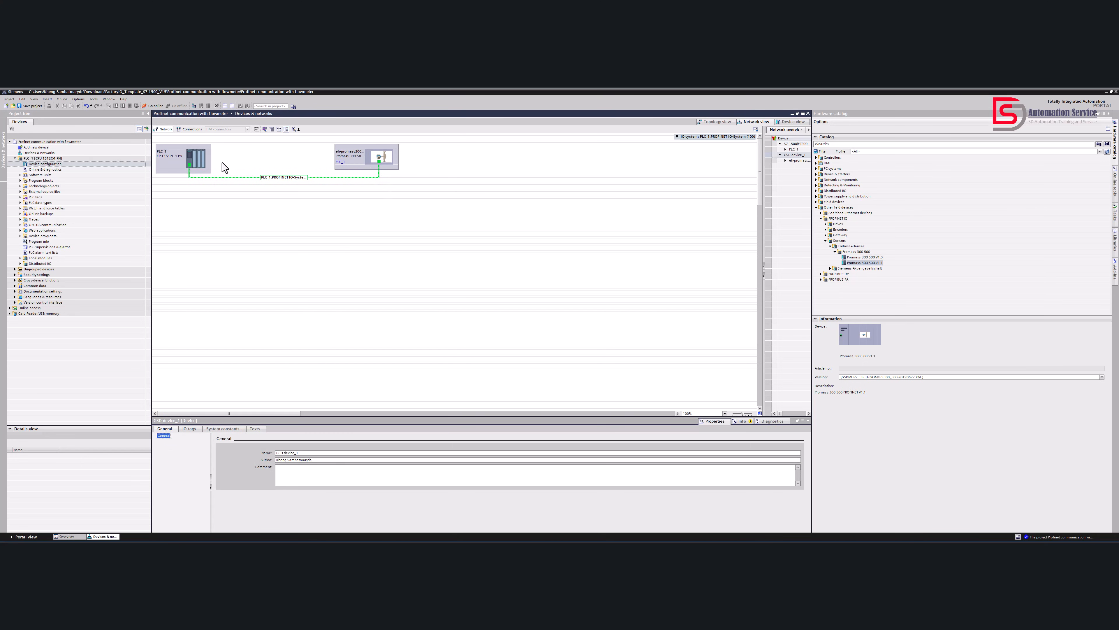
pyautogui.click(293, 178)
pyautogui.click(362, 165)
pyautogui.doubleClick(361, 161)
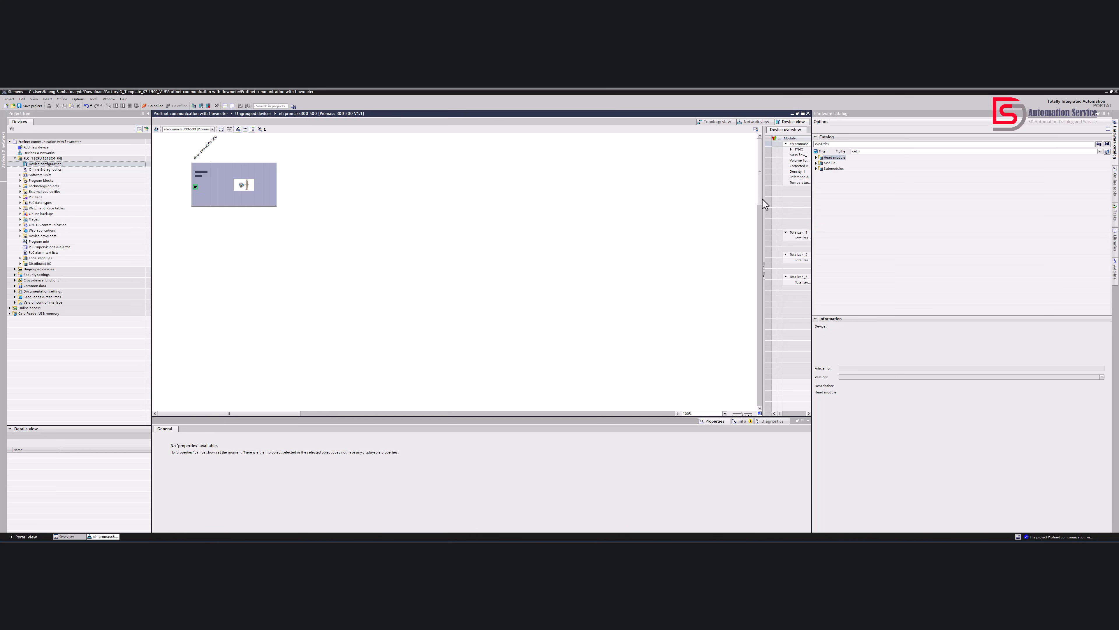
pyautogui.moveTo(763, 202); pyautogui.dragTo(600, 205)
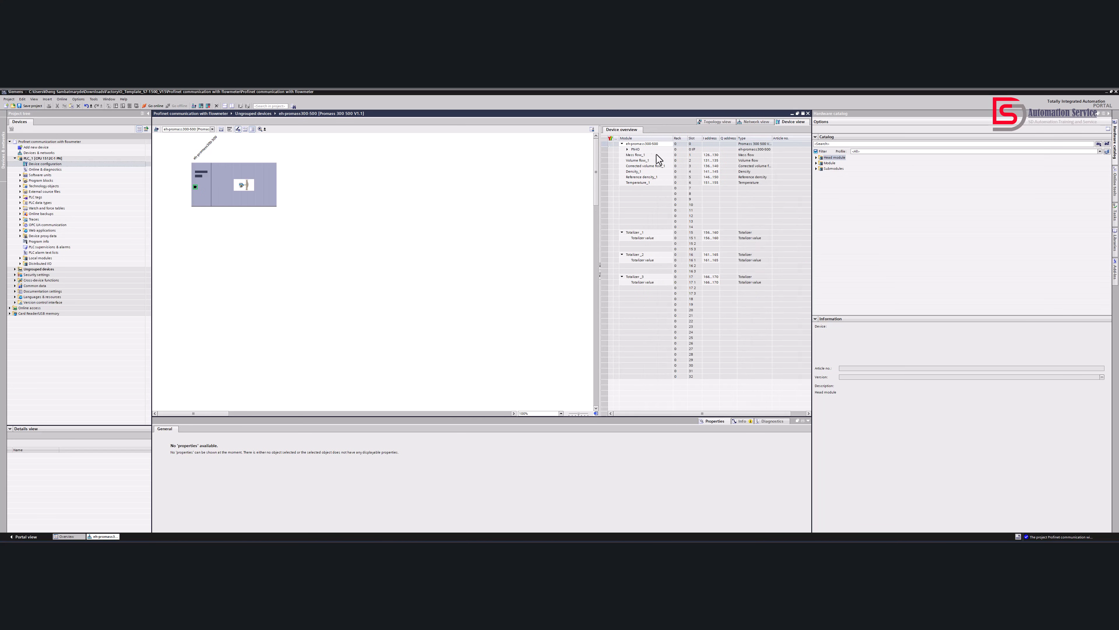
# Examine the input address range of the flowmeter's mass flow module in the device overview
pyautogui.click(647, 156)
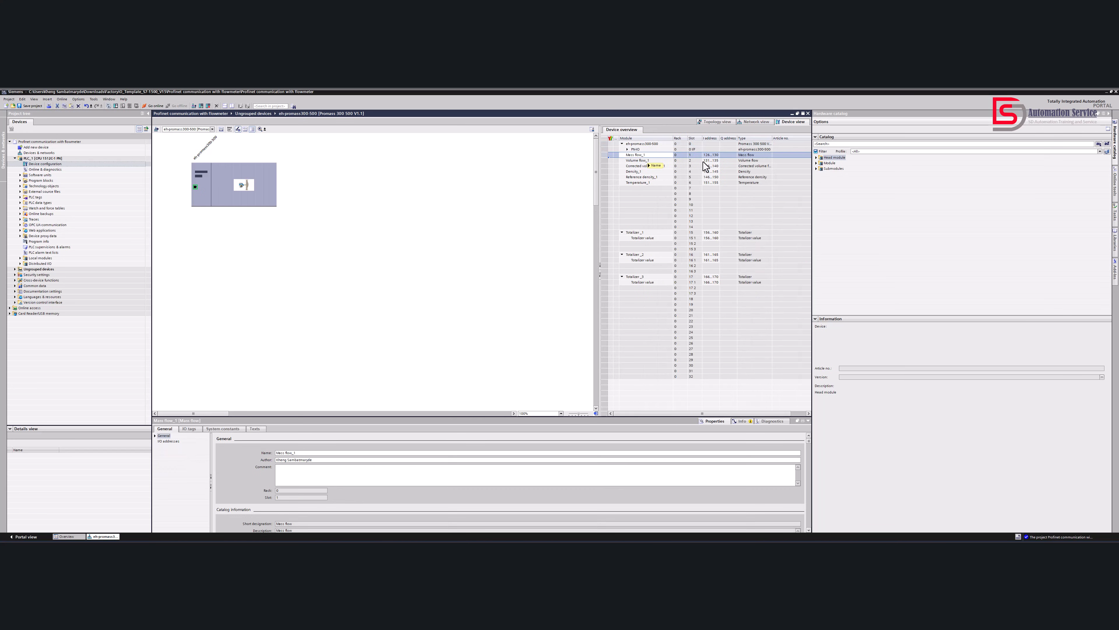
pyautogui.click(707, 154)
pyautogui.click(709, 155)
pyautogui.click(710, 155)
pyautogui.click(731, 160)
pyautogui.click(708, 156)
pyautogui.click(716, 156)
pyautogui.moveTo(718, 154); pyautogui.dragTo(704, 154)
pyautogui.click(704, 155)
pyautogui.click(714, 155)
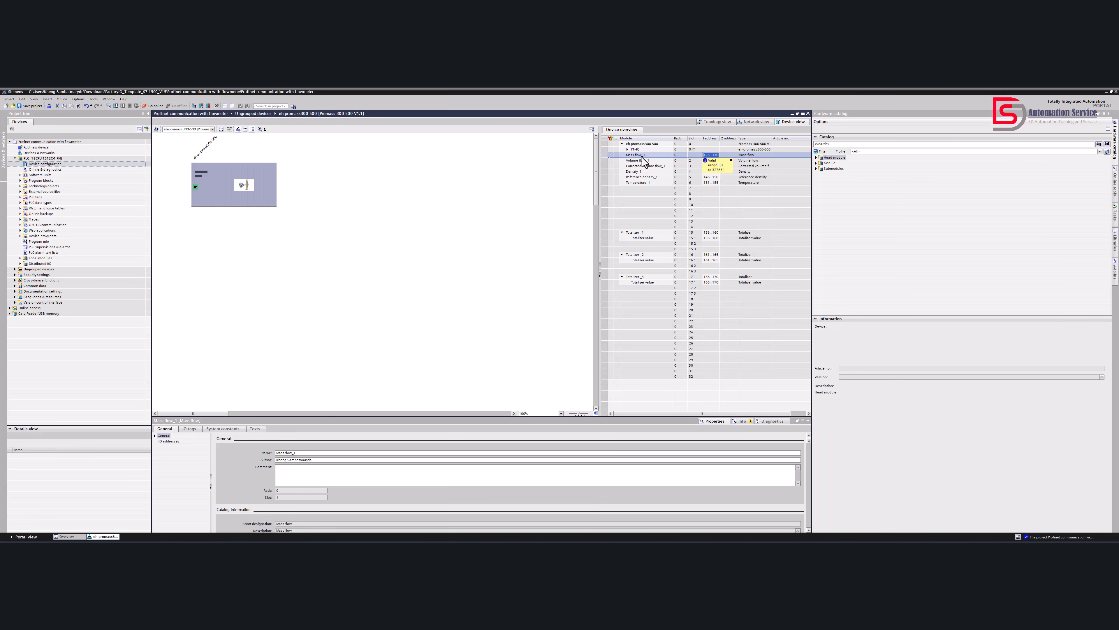
pyautogui.click(695, 156)
# Compare the input addresses of the volume flow, corrected volume flow and temperature modules with those of mass flow
pyautogui.click(646, 161)
pyautogui.click(708, 160)
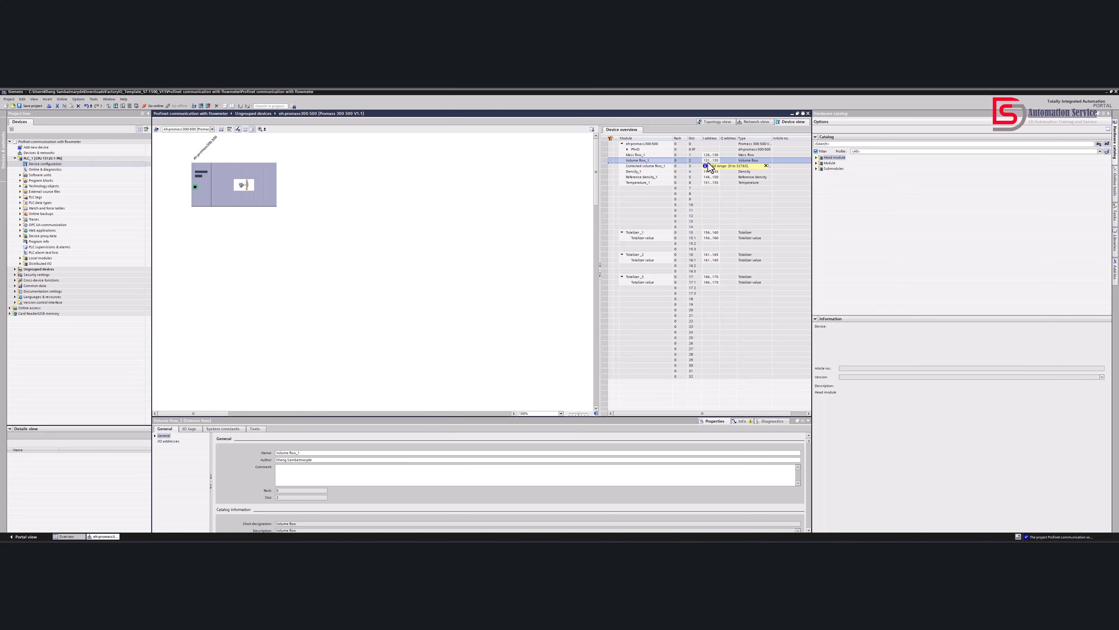
pyautogui.click(637, 170)
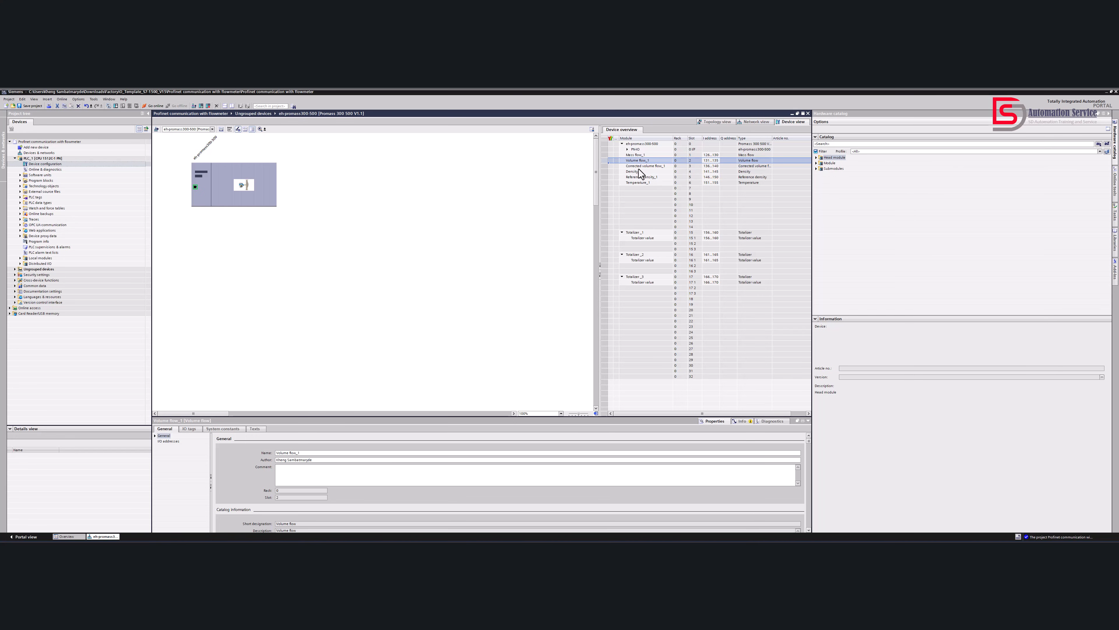
pyautogui.click(708, 155)
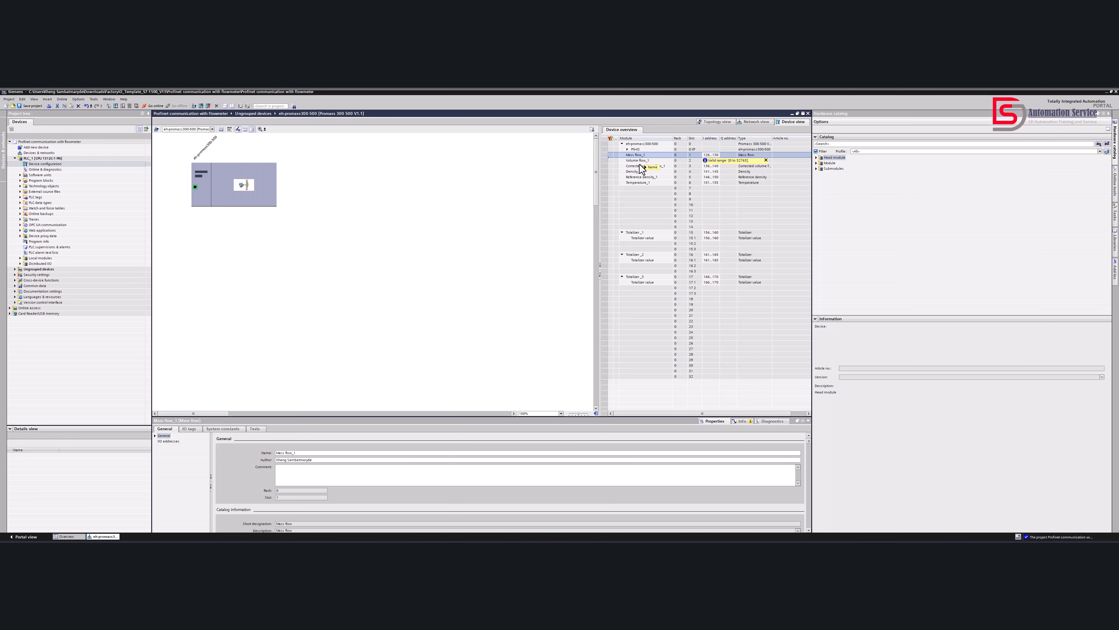
pyautogui.click(713, 183)
pyautogui.click(638, 155)
pyautogui.click(712, 161)
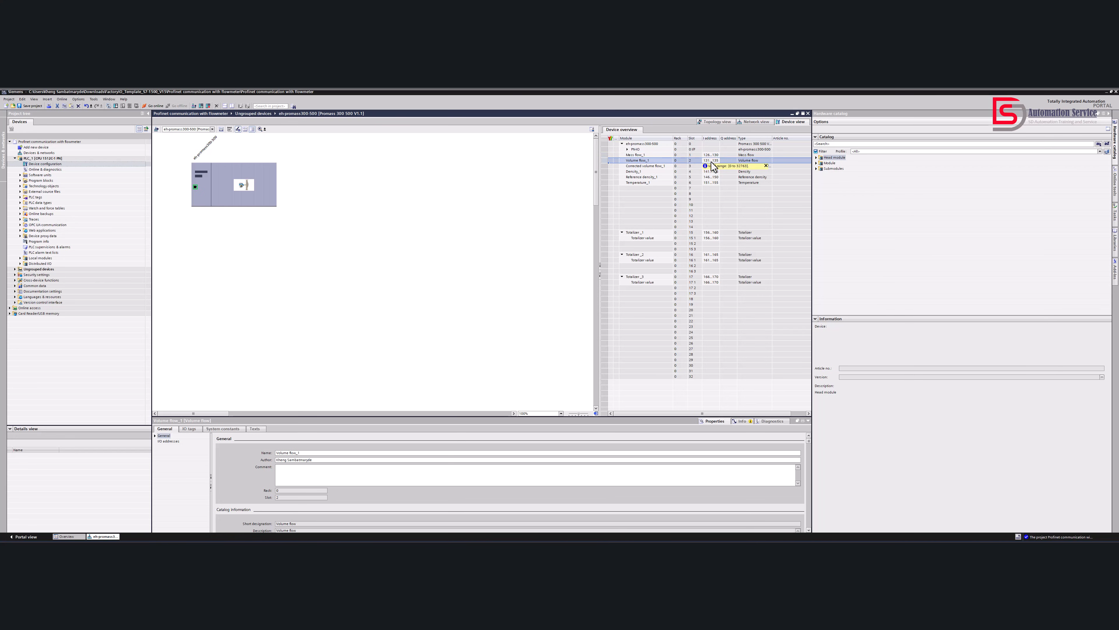
pyautogui.click(646, 167)
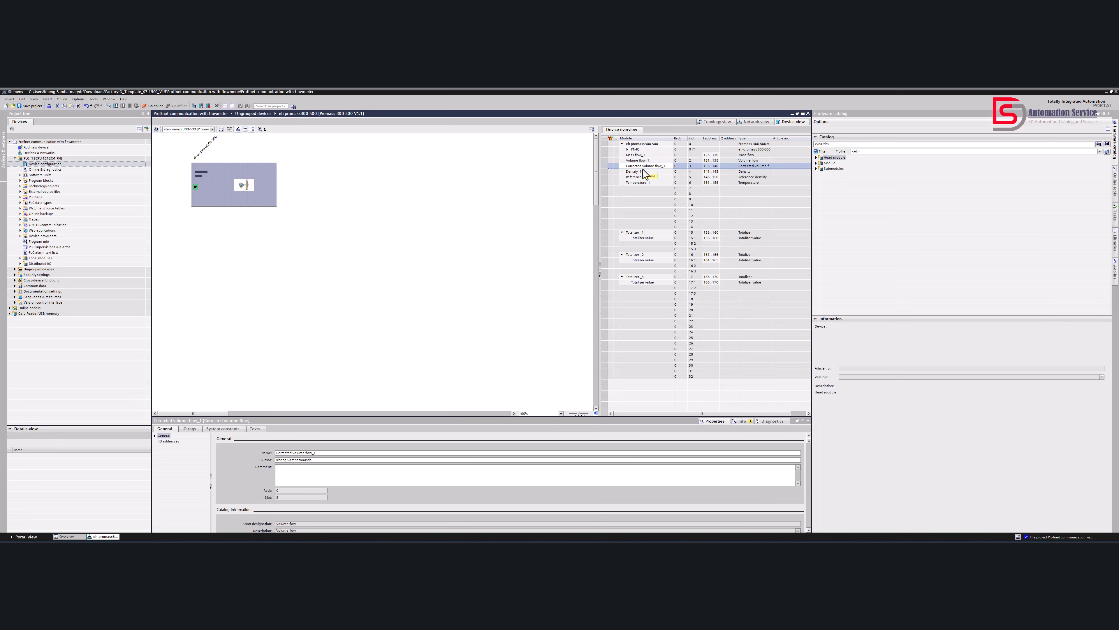
pyautogui.click(712, 167)
# Review the input address span from mass flow through temperature and select the first totalizer's value submodule
pyautogui.click(712, 155)
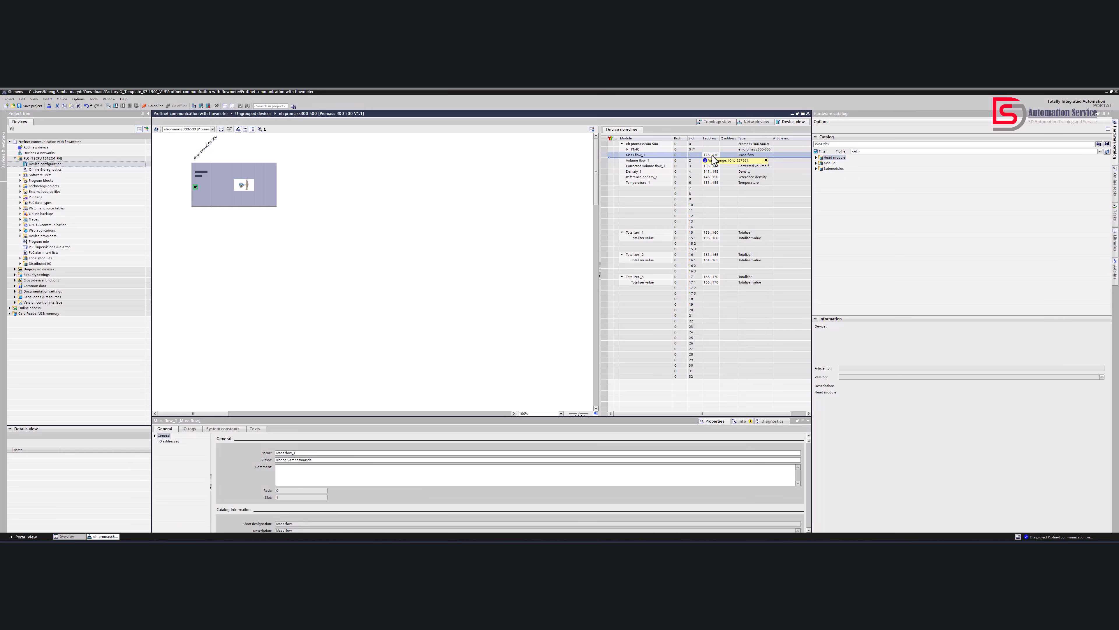
pyautogui.press('BackSpace')
pyautogui.click(712, 161)
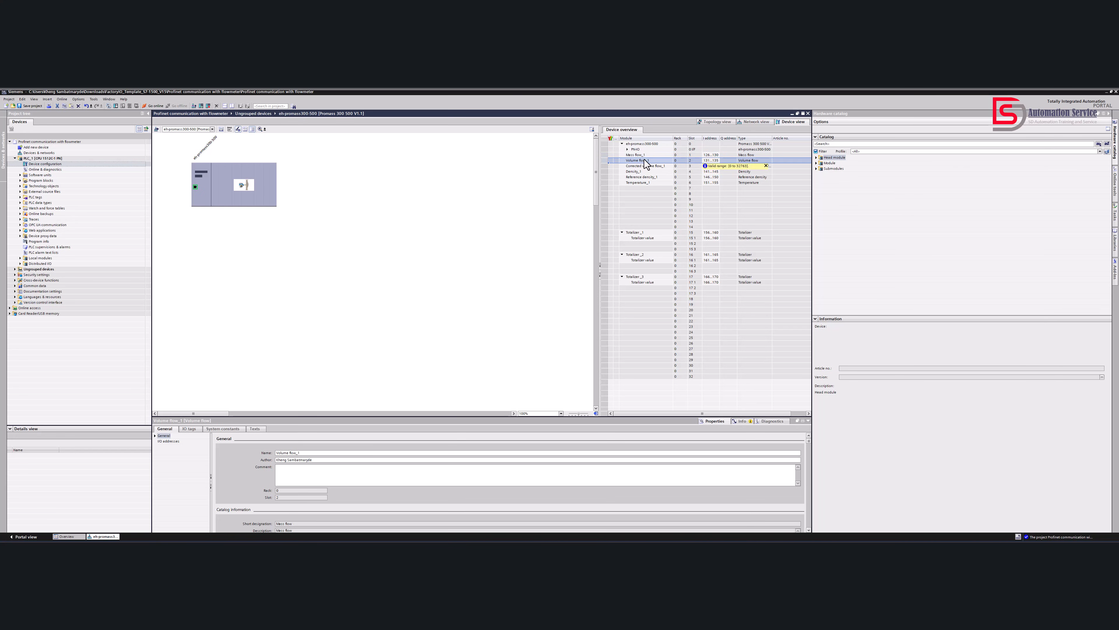
pyautogui.click(713, 155)
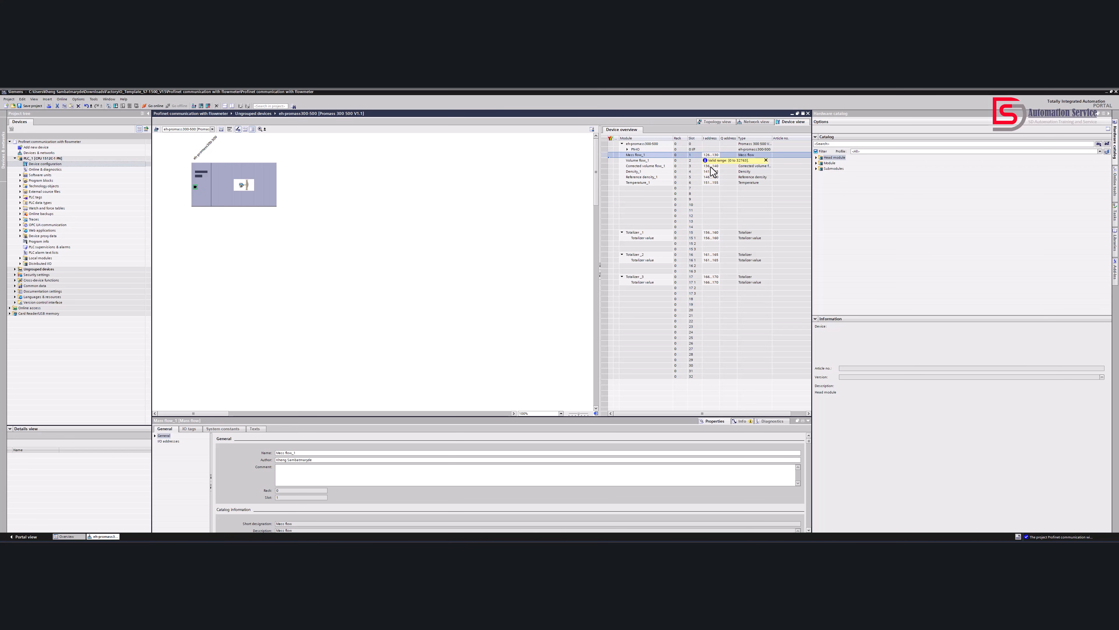
pyautogui.click(710, 184)
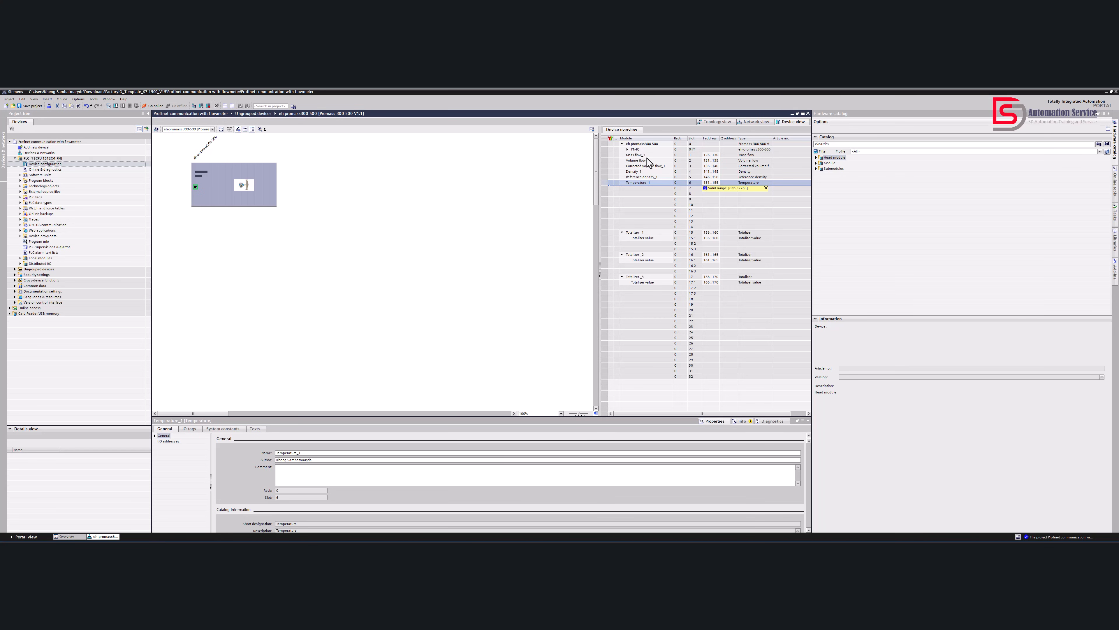
pyautogui.click(710, 155)
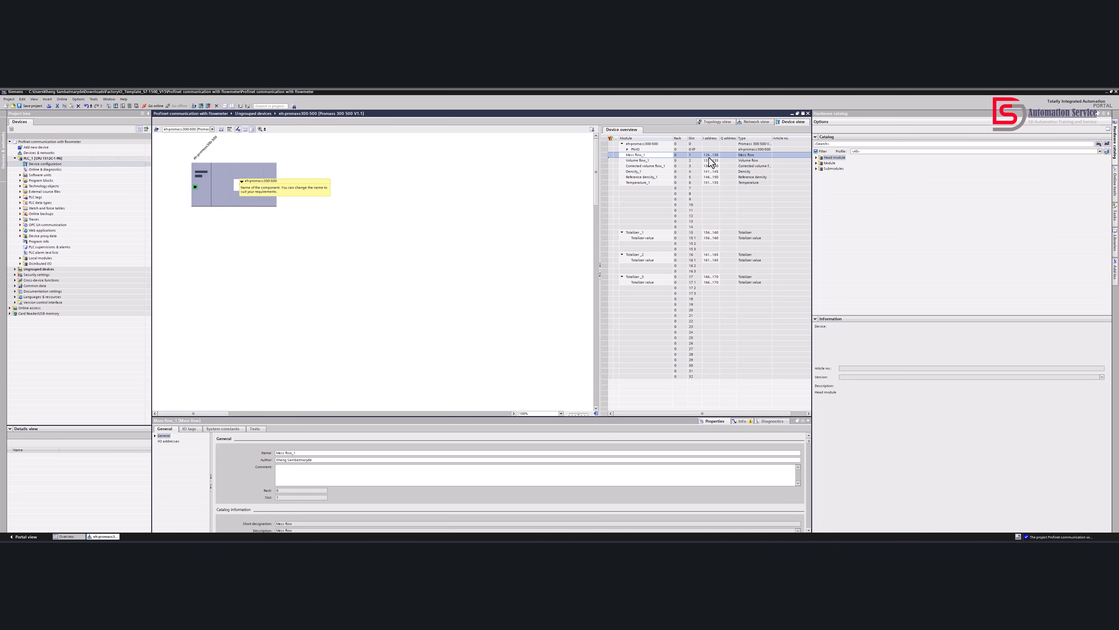
pyautogui.click(715, 184)
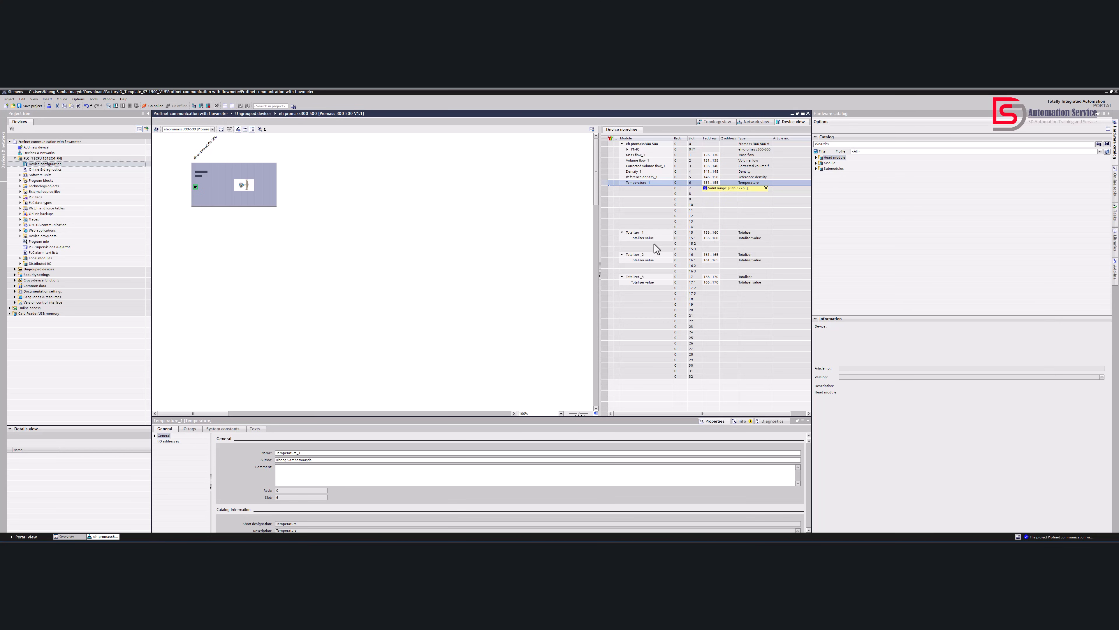
pyautogui.click(647, 240)
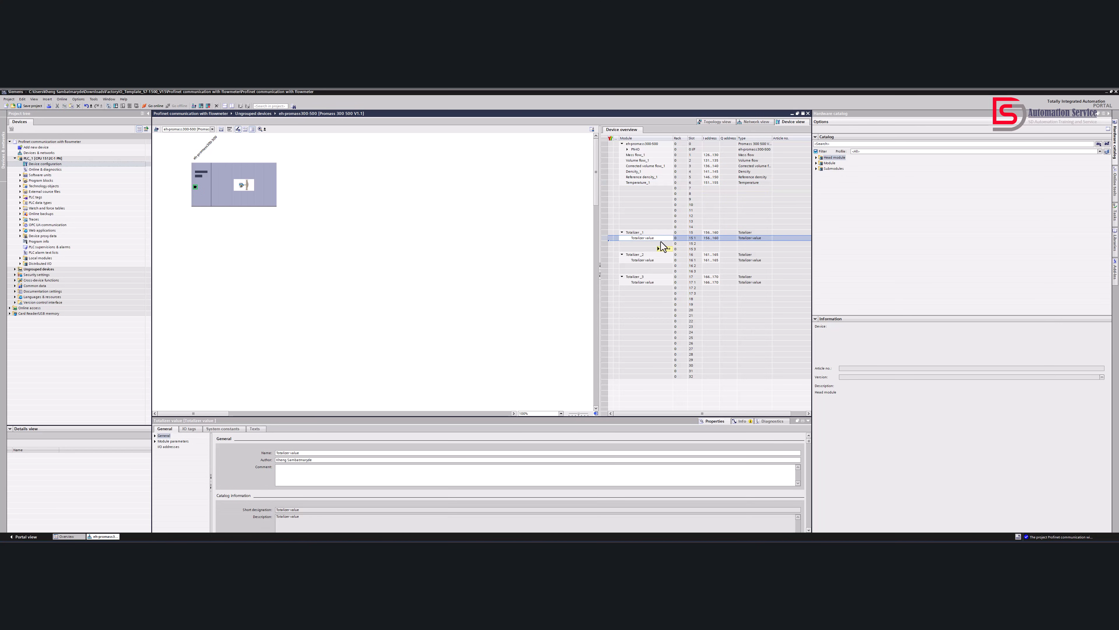
# Examine the input address range of the first totalizer and its value submodule in the flowmeter's device overview
pyautogui.click(714, 239)
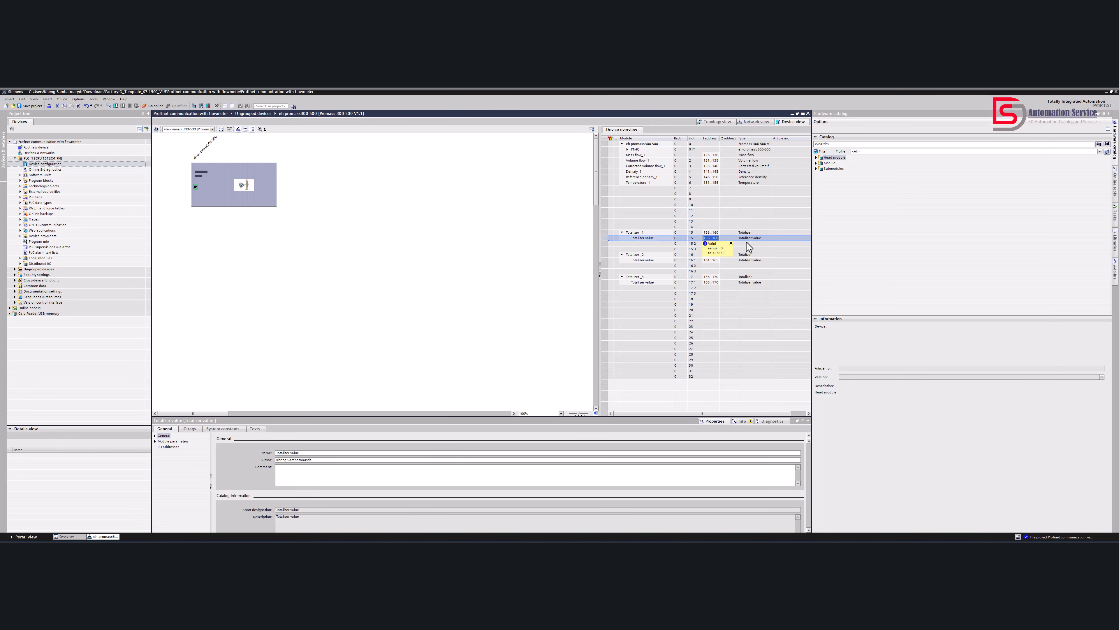
pyautogui.click(658, 237)
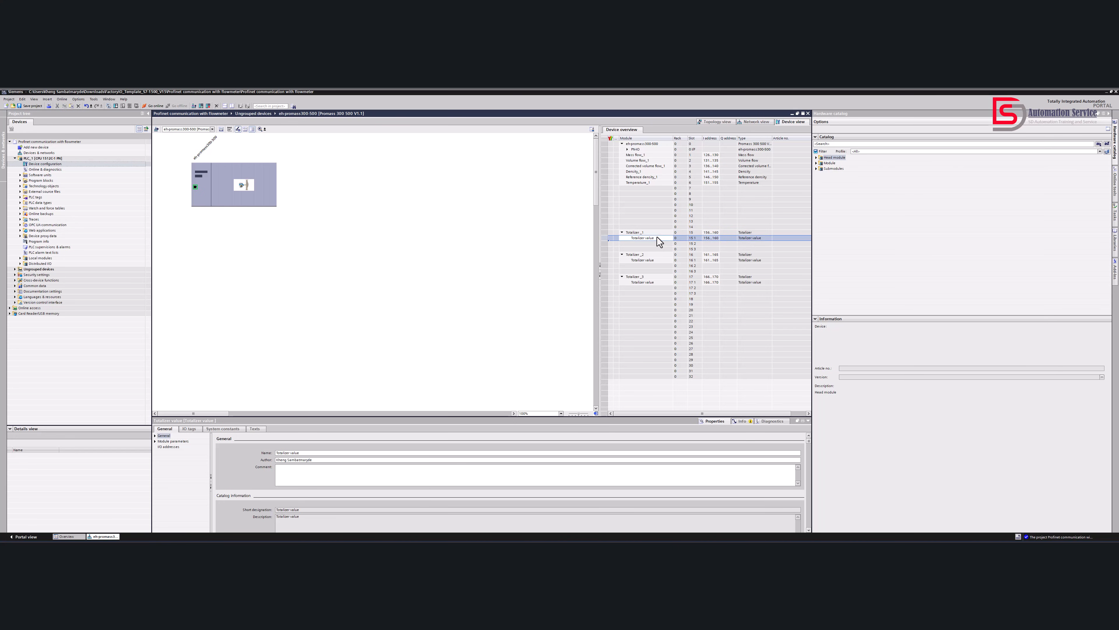
pyautogui.click(711, 239)
pyautogui.doubleClick(709, 237)
pyautogui.click(709, 238)
pyautogui.click(744, 240)
pyautogui.click(708, 238)
pyautogui.click(747, 233)
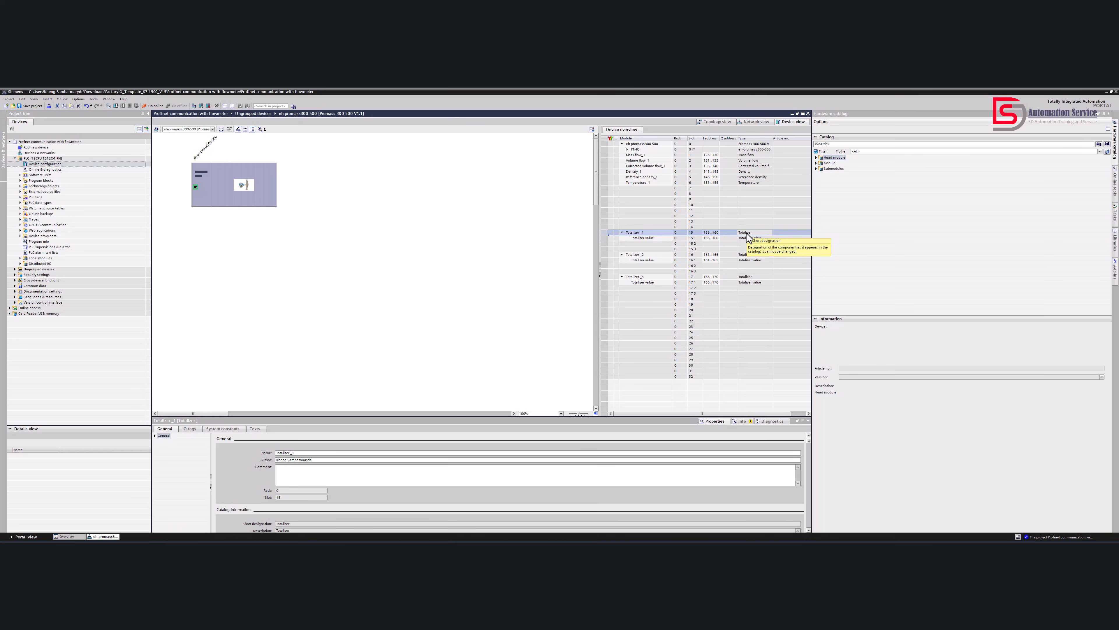
# Compare the input address ranges of the value submodules of all three totalizers in the device overview
pyautogui.click(711, 283)
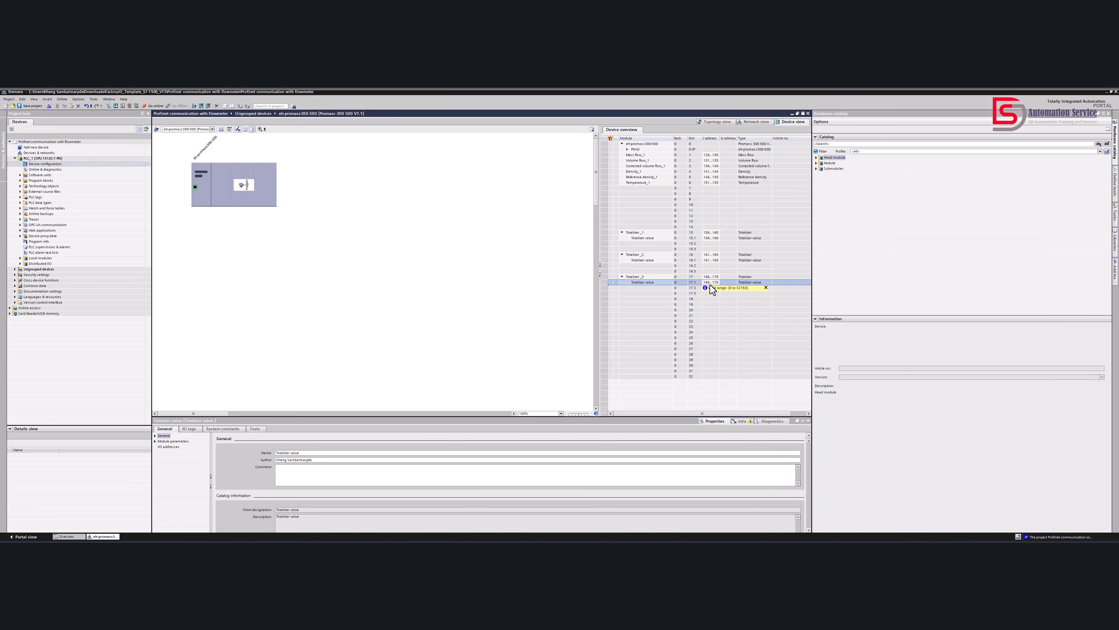
pyautogui.click(708, 260)
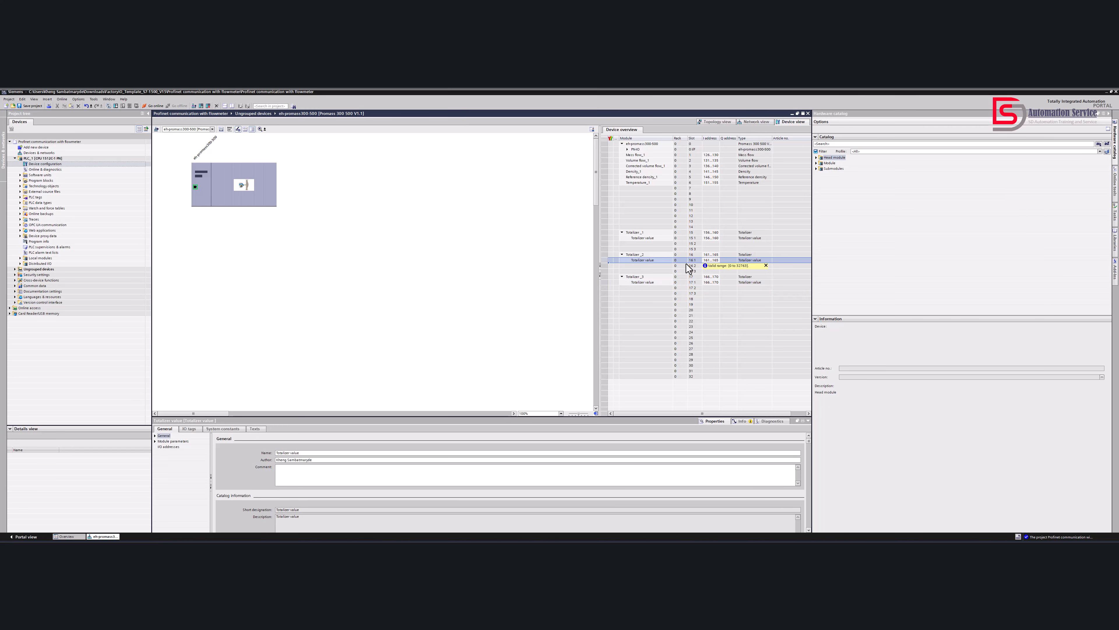
pyautogui.click(645, 239)
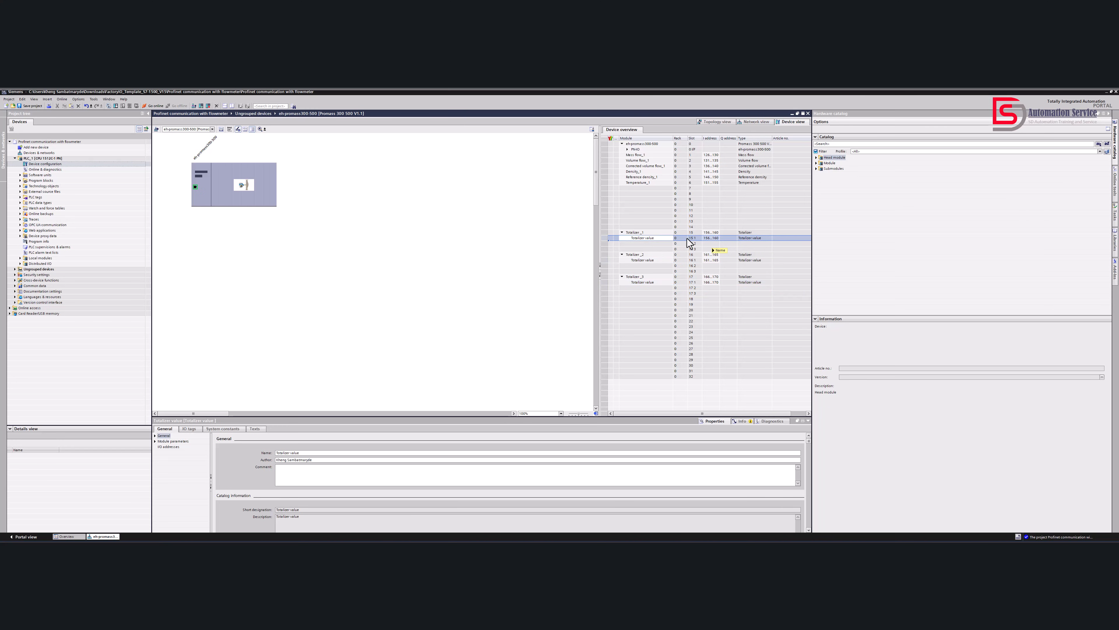
pyautogui.click(710, 233)
pyautogui.click(643, 238)
pyautogui.click(711, 282)
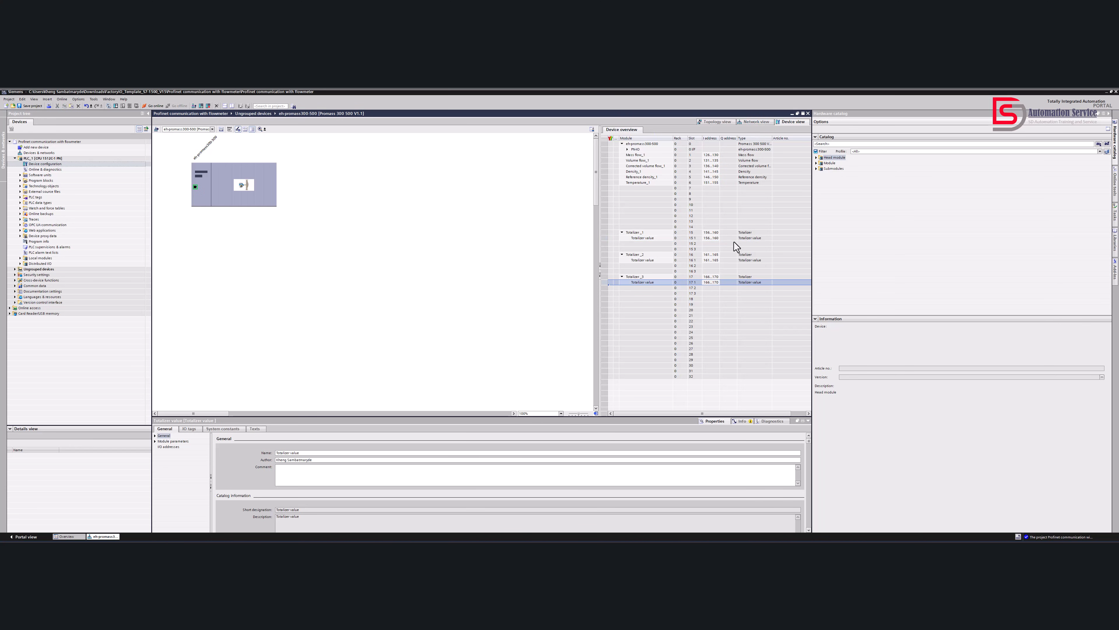
# Return to the network view showing the PLC and flowmeter, and reopen the flowmeter's device view
pyautogui.click(755, 125)
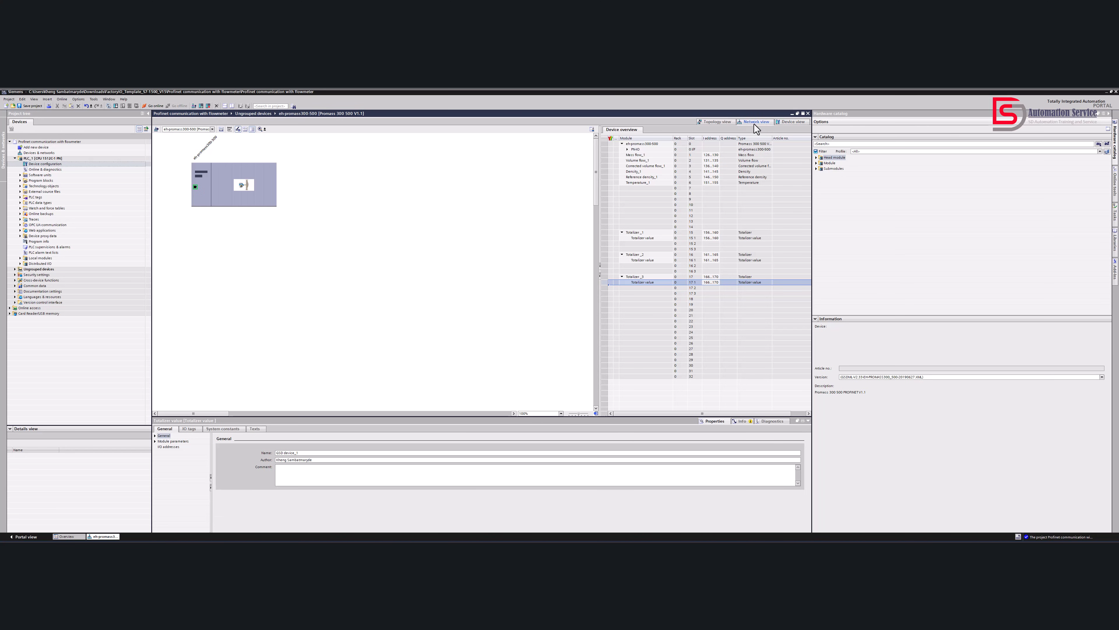
pyautogui.rightClick(472, 402)
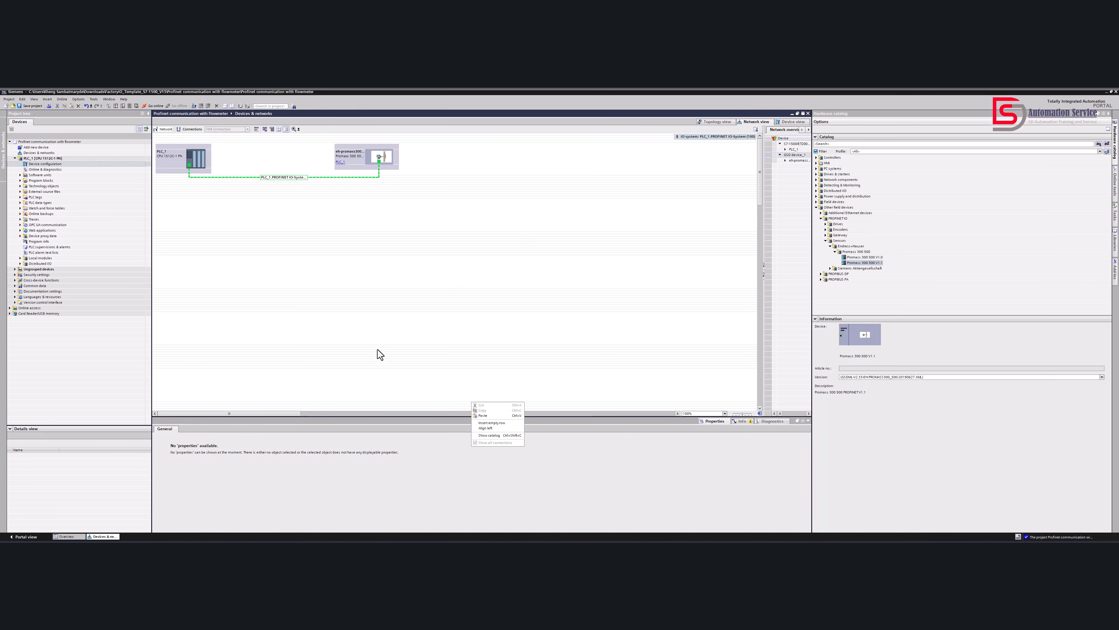
pyautogui.click(392, 308)
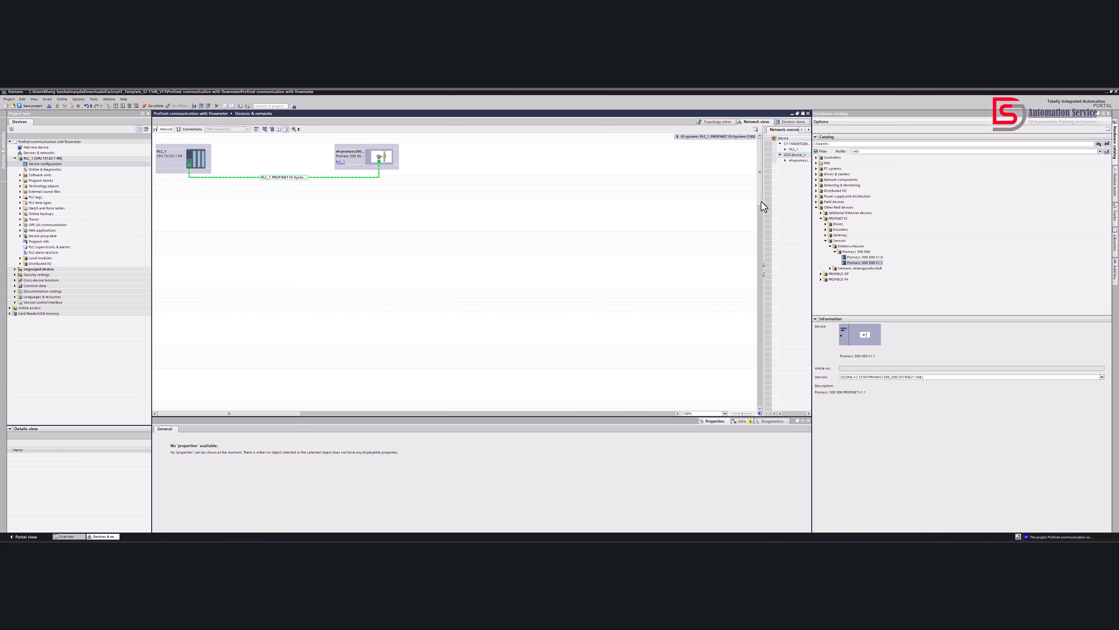
pyautogui.click(358, 167)
pyautogui.doubleClick(358, 167)
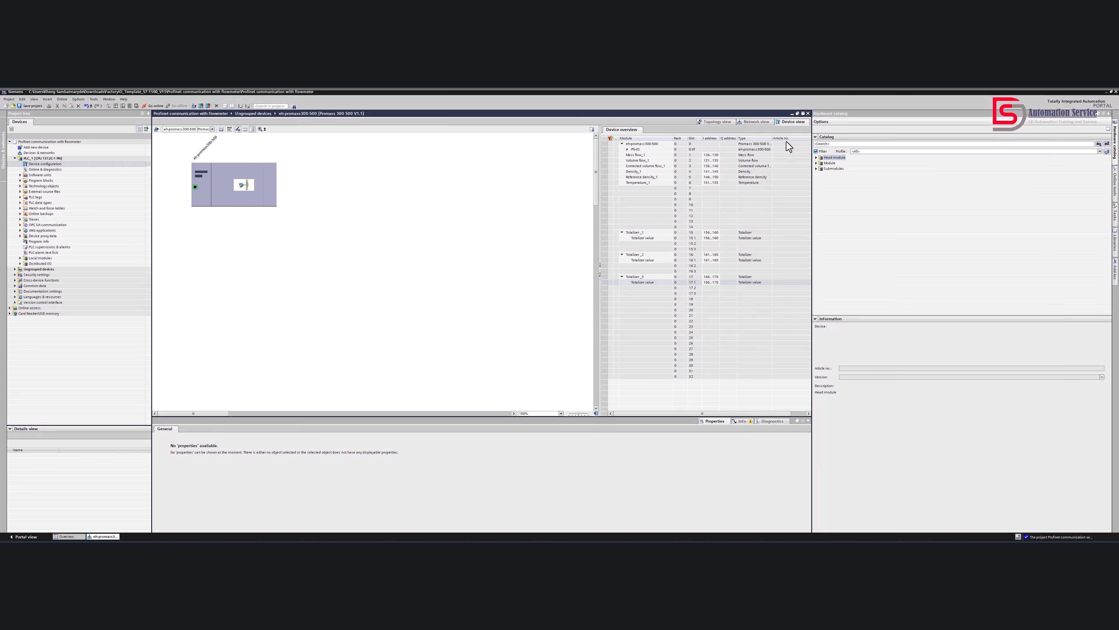
# Widen the Type column of the flowmeter's device overview to show the full type names, and return to the network view
pyautogui.moveTo(773, 138); pyautogui.dragTo(779, 141)
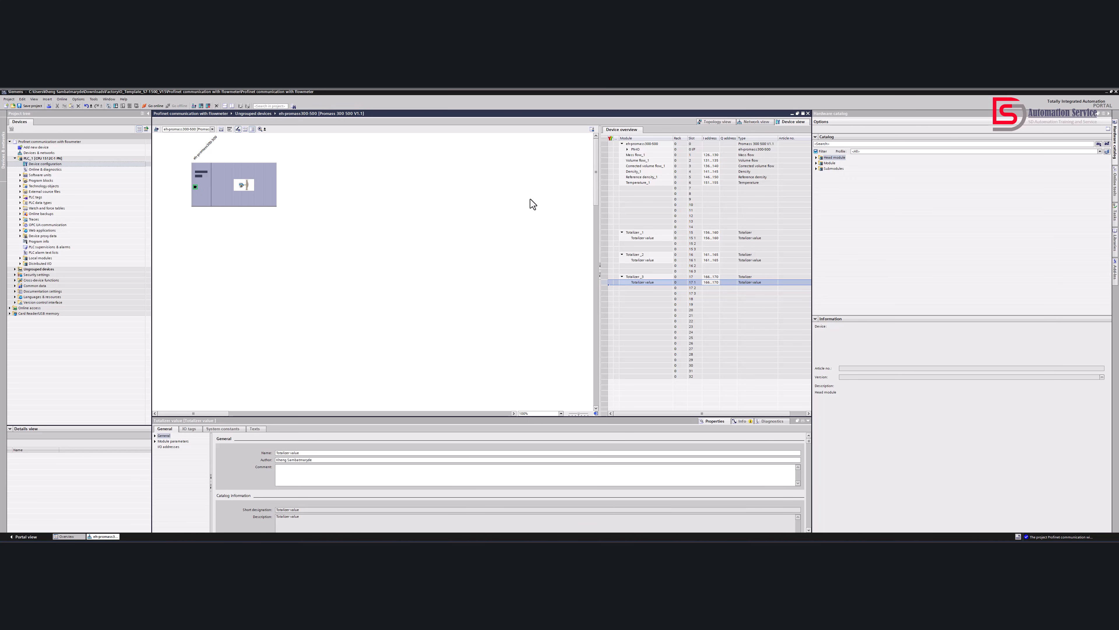
pyautogui.click(748, 123)
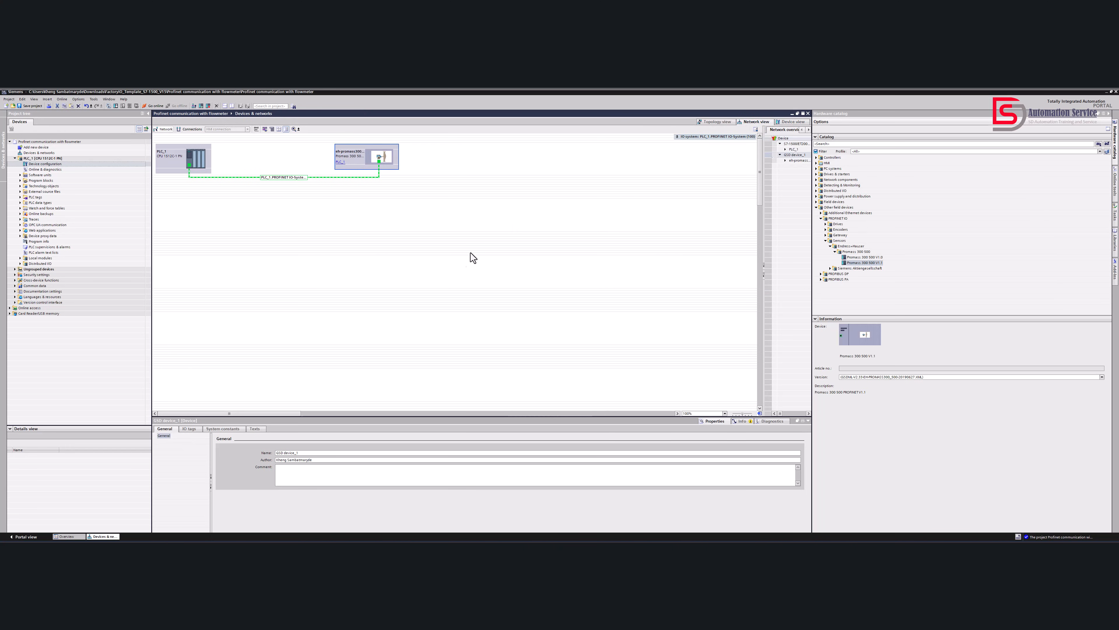